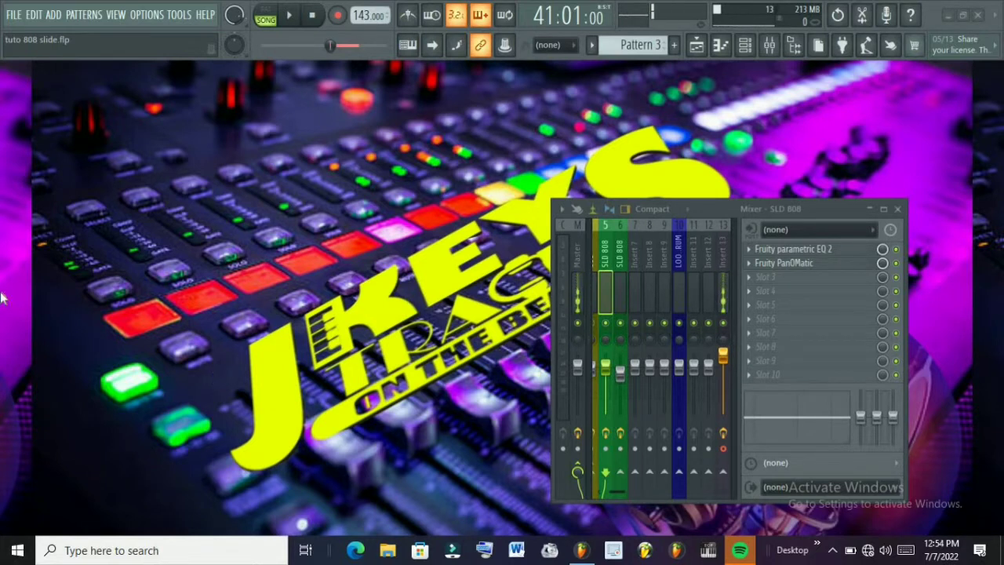
Open the Playlist and play the song to hear the Pattern 3 clips.
{"action": "left_click", "coordinate": [697, 44]}
{"action": "key", "text": "space"}
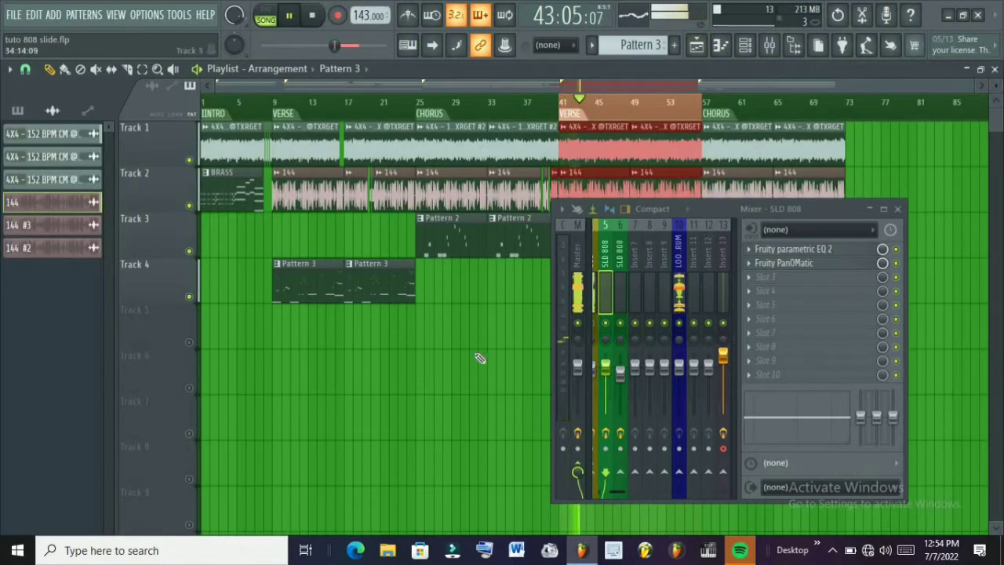
{"action": "scroll", "coordinate": [478, 355], "scroll_direction": "down", "scroll_amount": 4}
{"action": "scroll", "coordinate": [471, 357], "scroll_direction": "up", "scroll_amount": 3}
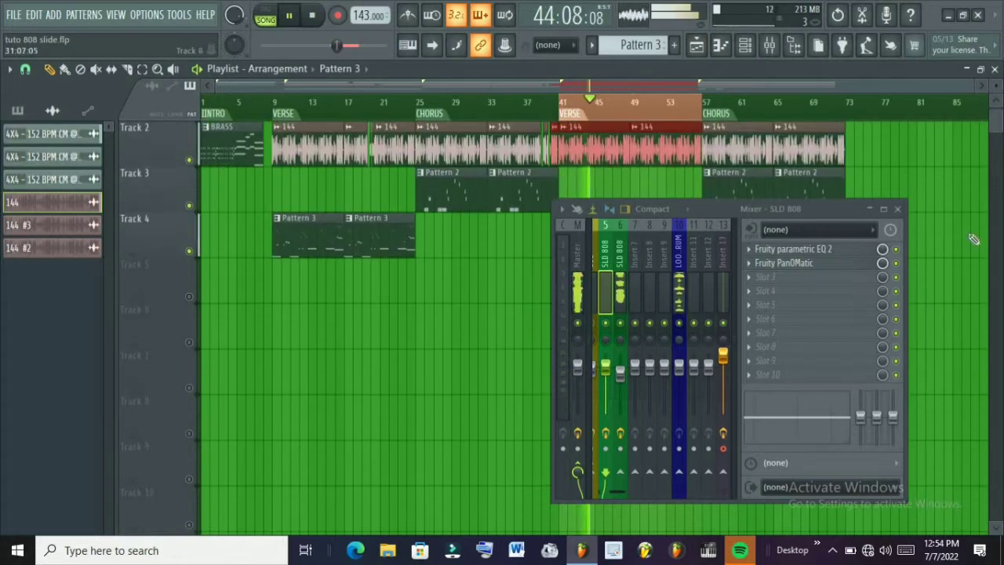
Close the Mixer and then the Playlist, leaving the background with the song still playing.
{"action": "left_click", "coordinate": [899, 209]}
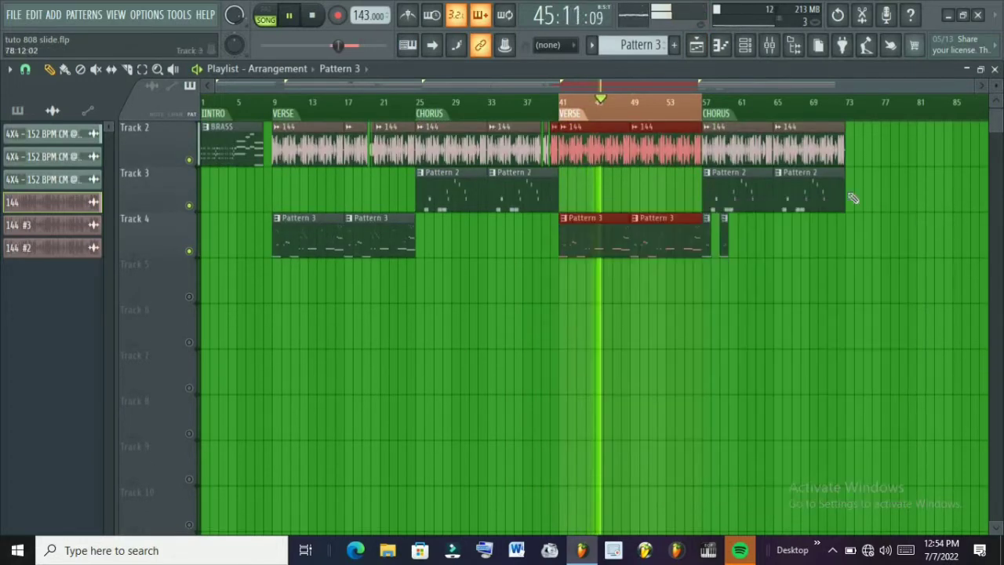
{"action": "scroll", "coordinate": [879, 119], "scroll_direction": "up", "scroll_amount": 6}
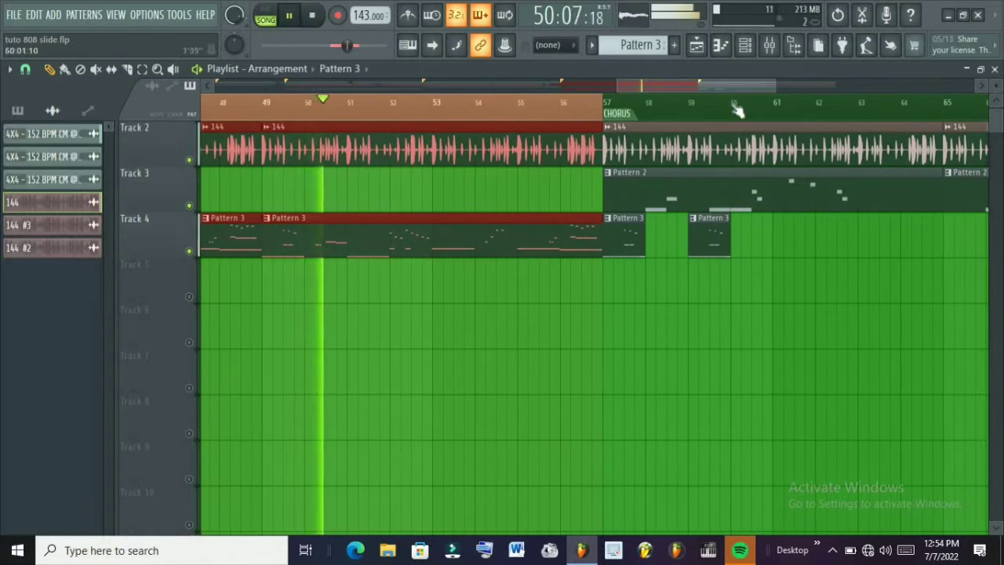
{"action": "scroll", "coordinate": [736, 105], "scroll_direction": "down", "scroll_amount": 6}
{"action": "scroll", "coordinate": [757, 292], "scroll_direction": "down", "scroll_amount": 5}
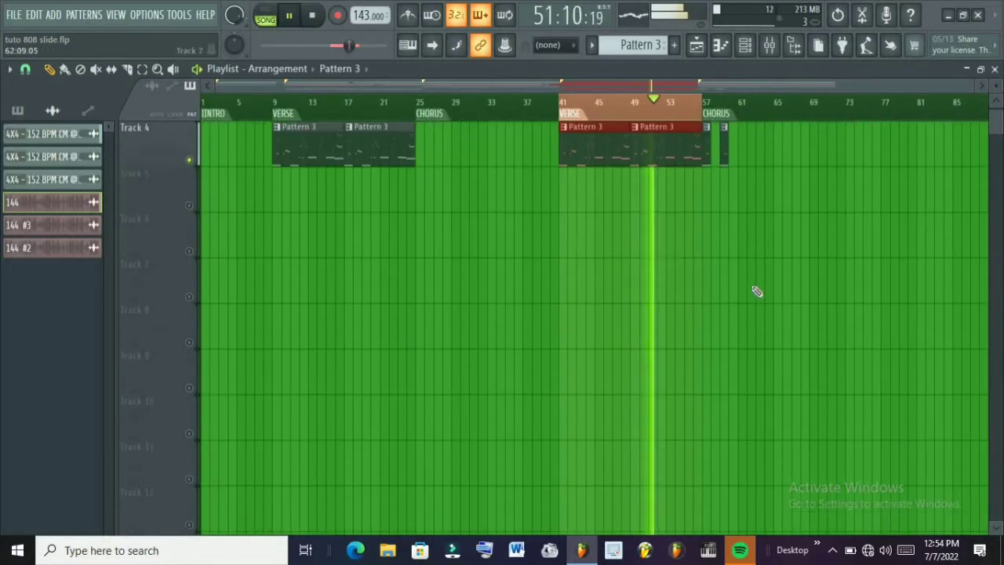
{"action": "scroll", "coordinate": [758, 286], "scroll_direction": "up", "scroll_amount": 5}
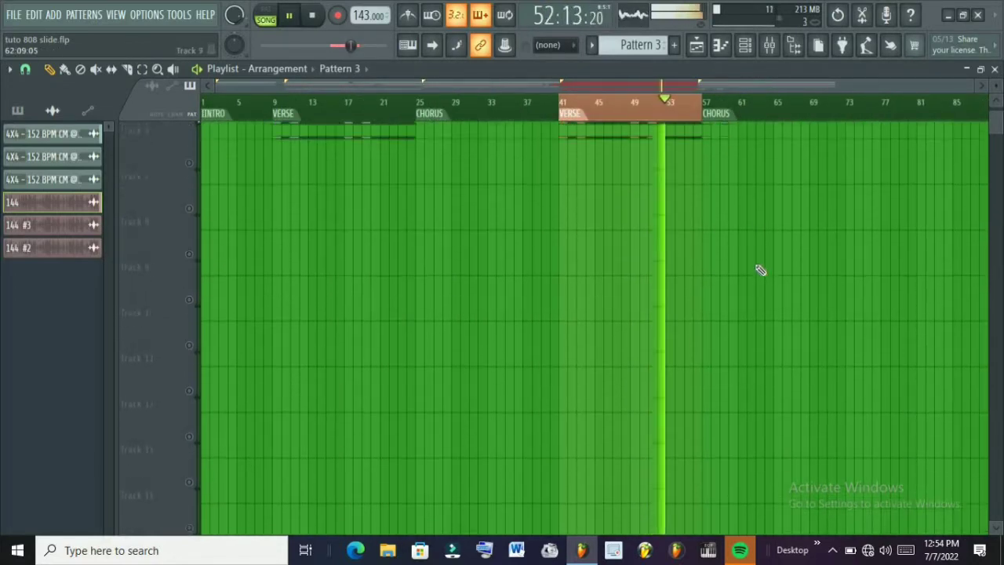
{"action": "left_click", "coordinate": [696, 45]}
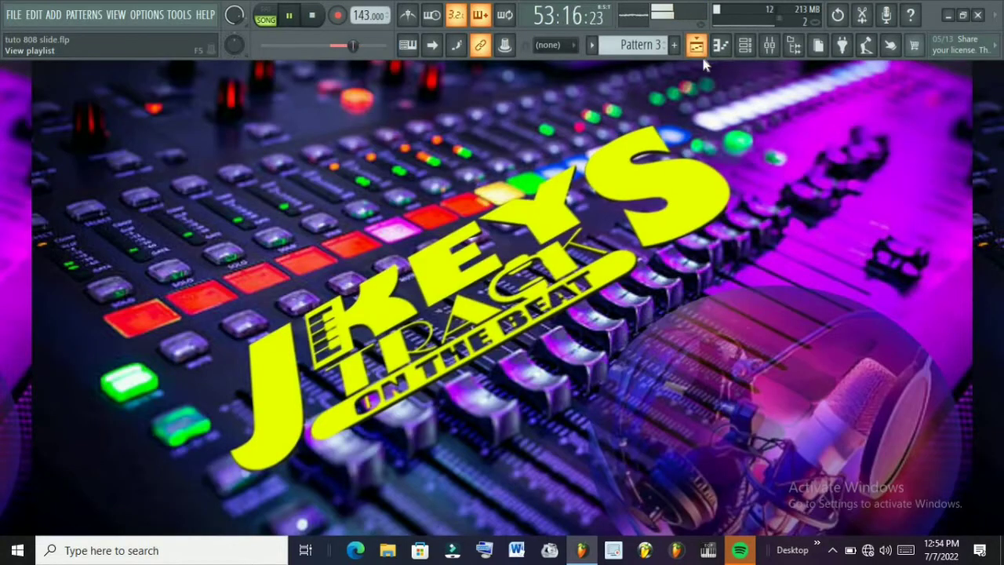
Reopen the Mixer, stop the song, and play only the current 144 pattern.
{"action": "left_click", "coordinate": [770, 46]}
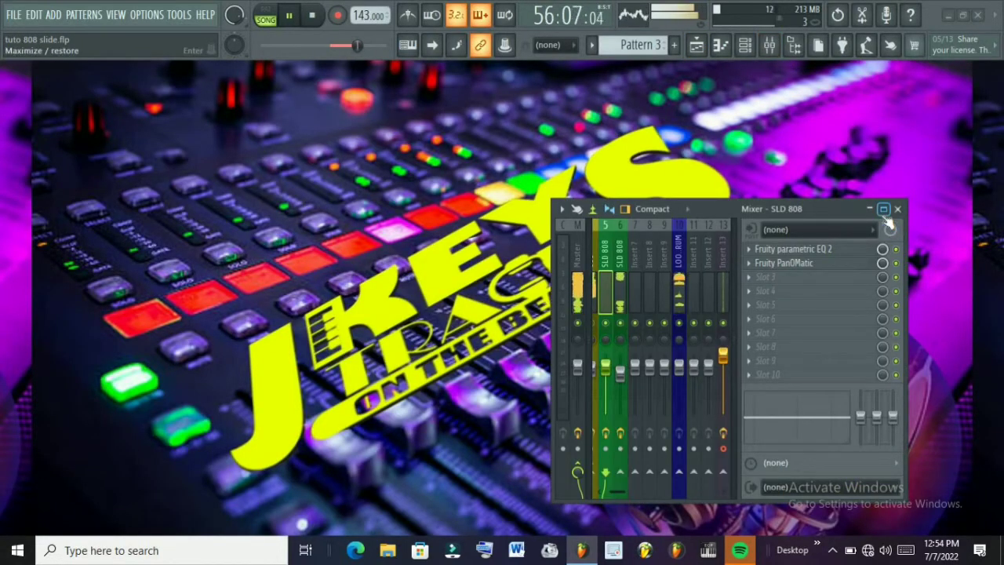
{"action": "key", "text": "space"}
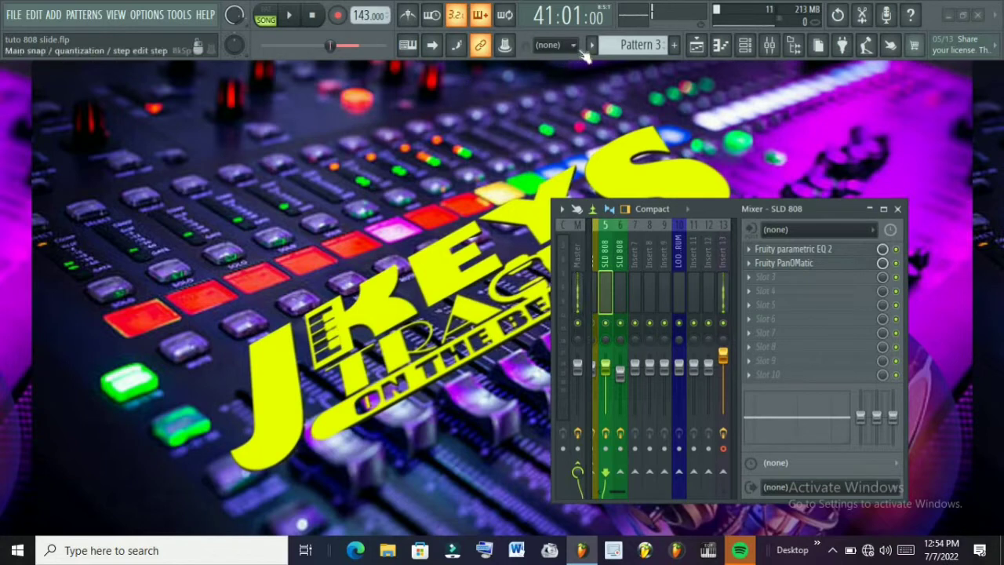
{"action": "key", "text": "l"}
{"action": "key", "text": "space"}
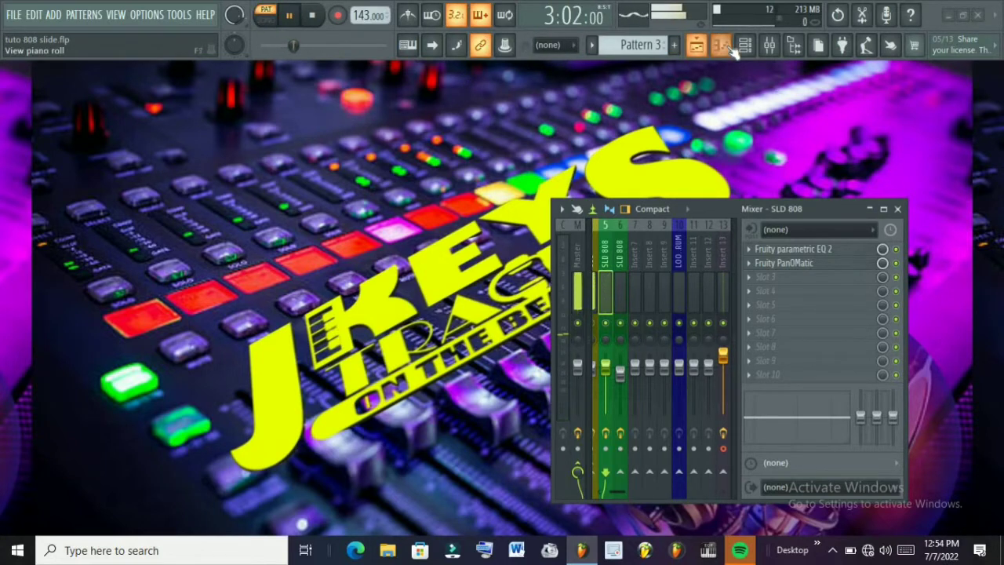
Show the 144 melody's notes in the Piano roll and close the Mixer.
{"action": "left_click", "coordinate": [719, 45]}
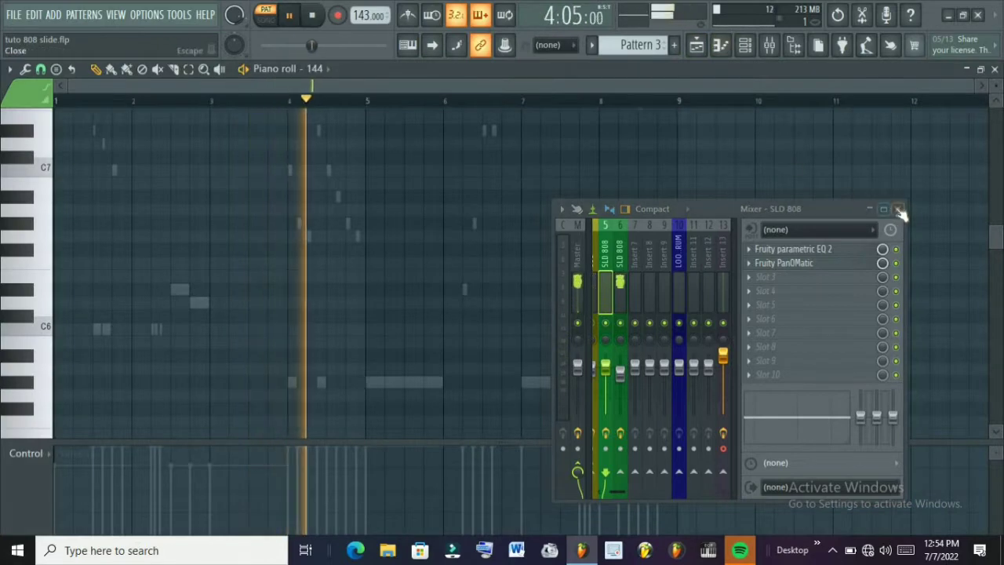
{"action": "left_click", "coordinate": [898, 209]}
{"action": "scroll", "coordinate": [444, 141], "scroll_direction": "down", "scroll_amount": 8}
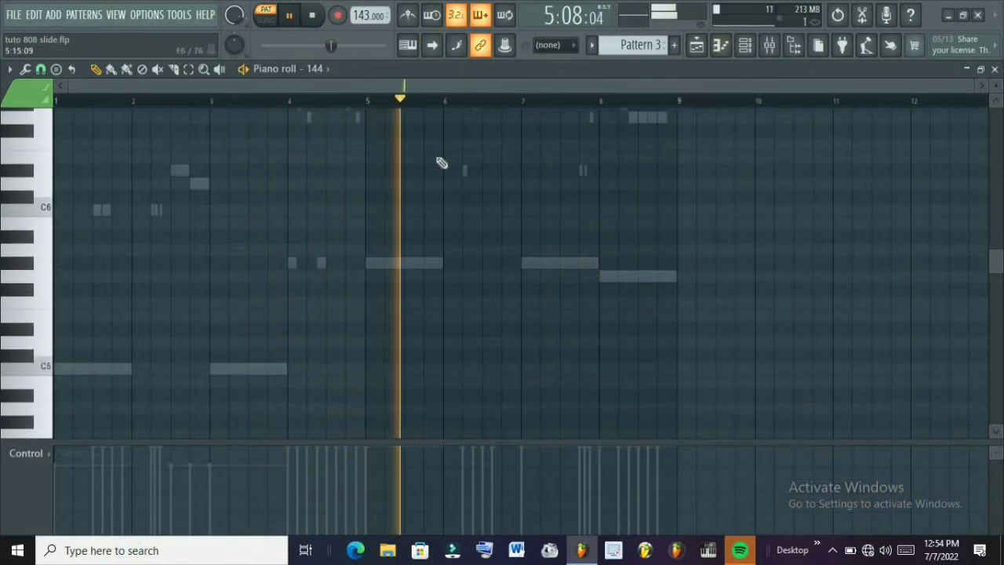
{"action": "scroll", "coordinate": [442, 161], "scroll_direction": "up", "scroll_amount": 8}
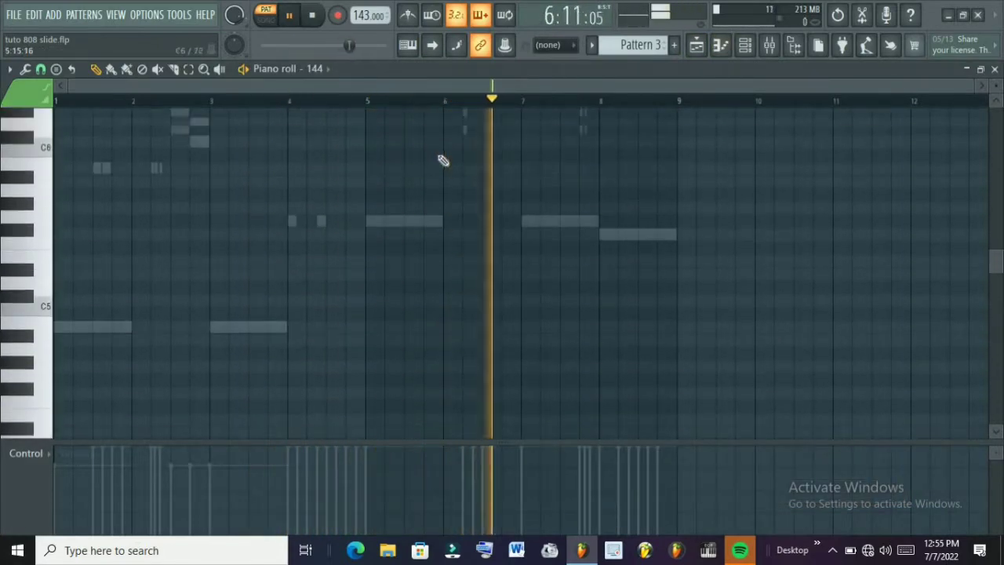
{"action": "scroll", "coordinate": [444, 160], "scroll_direction": "up", "scroll_amount": 1}
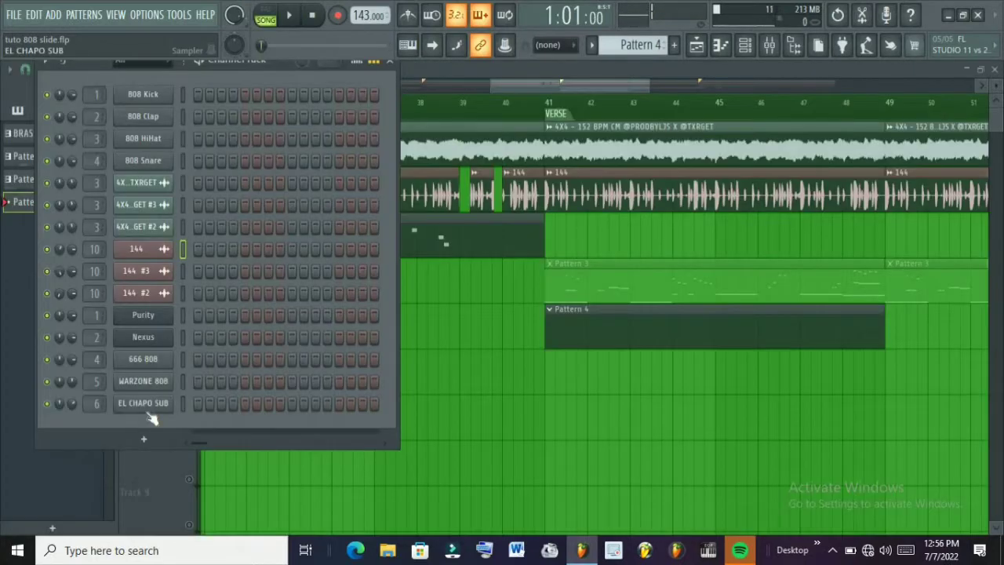
Open the 666 808 Piano roll, place a C6 note at bar 1, and preview it.
{"action": "right_click", "coordinate": [153, 361]}
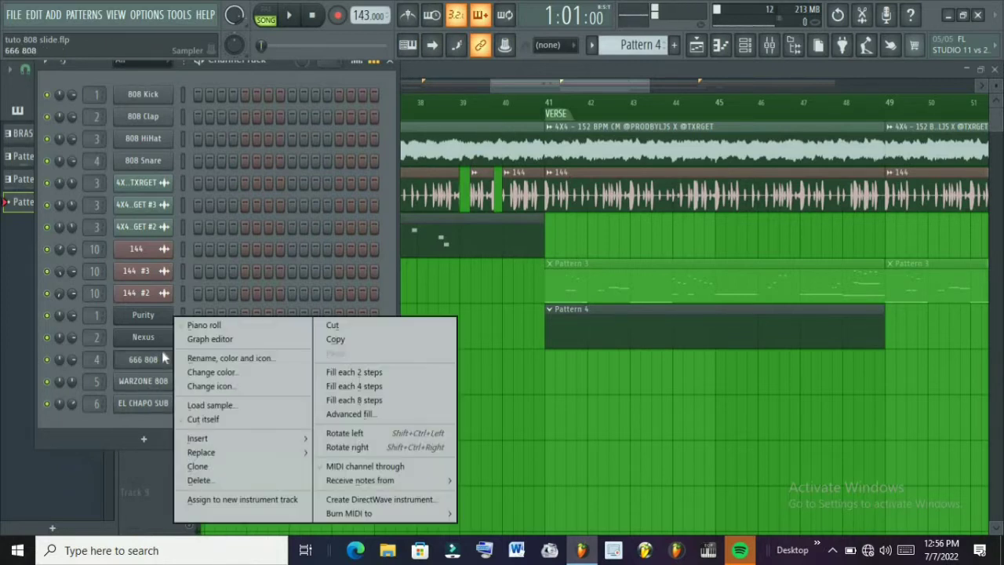
{"action": "left_click", "coordinate": [227, 330]}
{"action": "scroll", "coordinate": [81, 341], "scroll_direction": "down", "scroll_amount": 2}
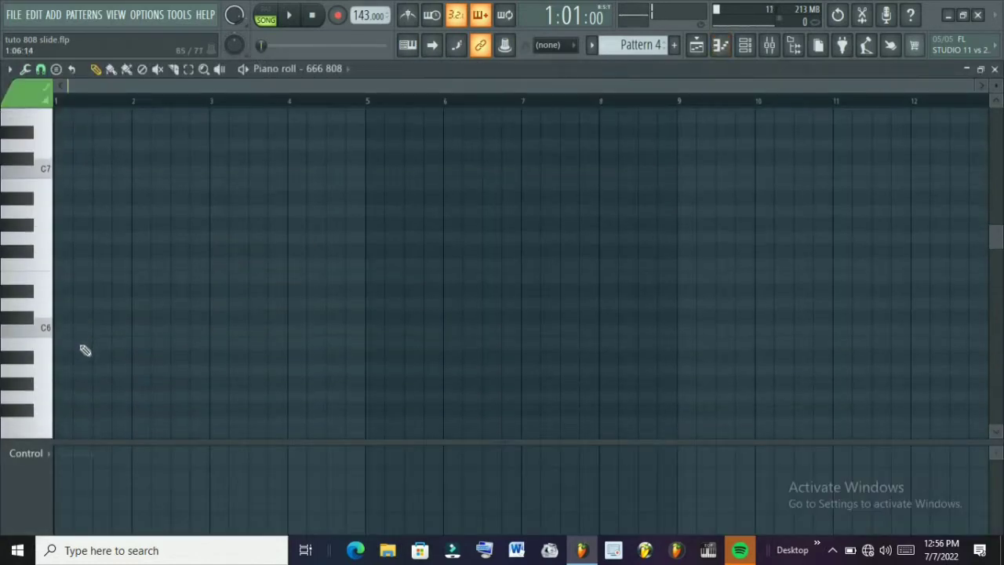
{"action": "left_click", "coordinate": [70, 327]}
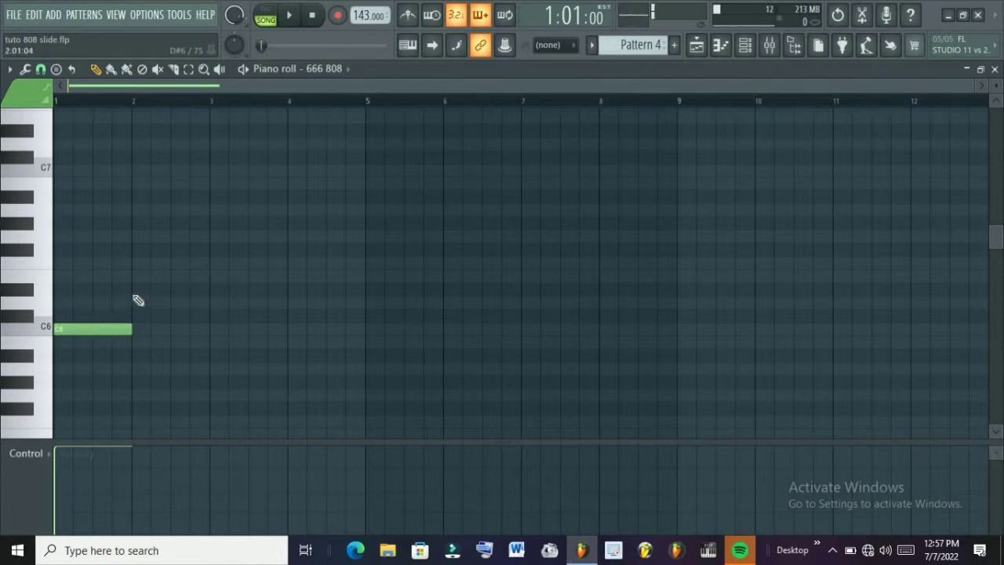
{"action": "scroll", "coordinate": [133, 302], "scroll_direction": "down", "scroll_amount": 3}
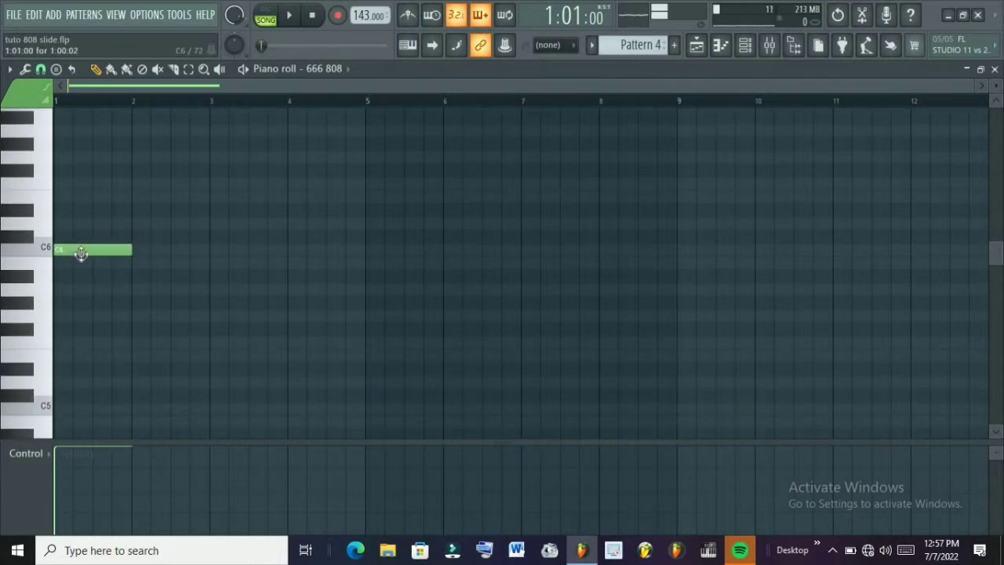
{"action": "left_click", "coordinate": [72, 252]}
{"action": "key", "text": "space"}
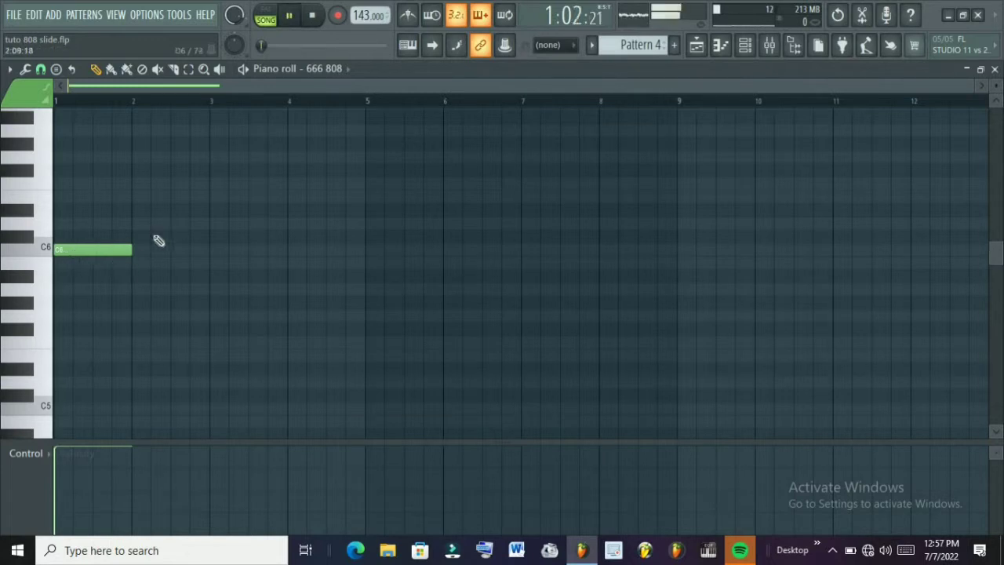
{"action": "key", "text": "space"}
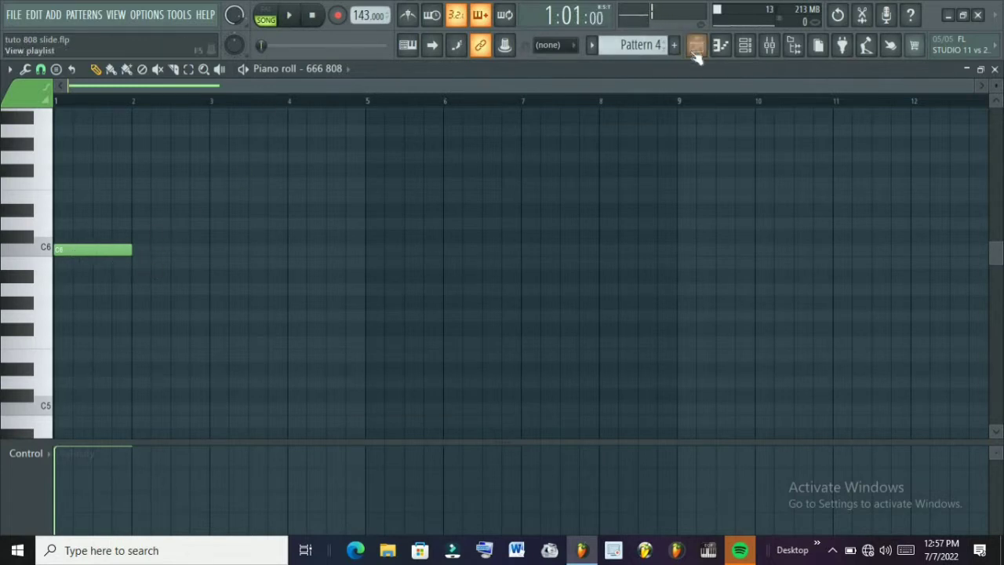
Add a second C6 note at bar 3 and play both notes.
{"action": "left_click", "coordinate": [225, 247]}
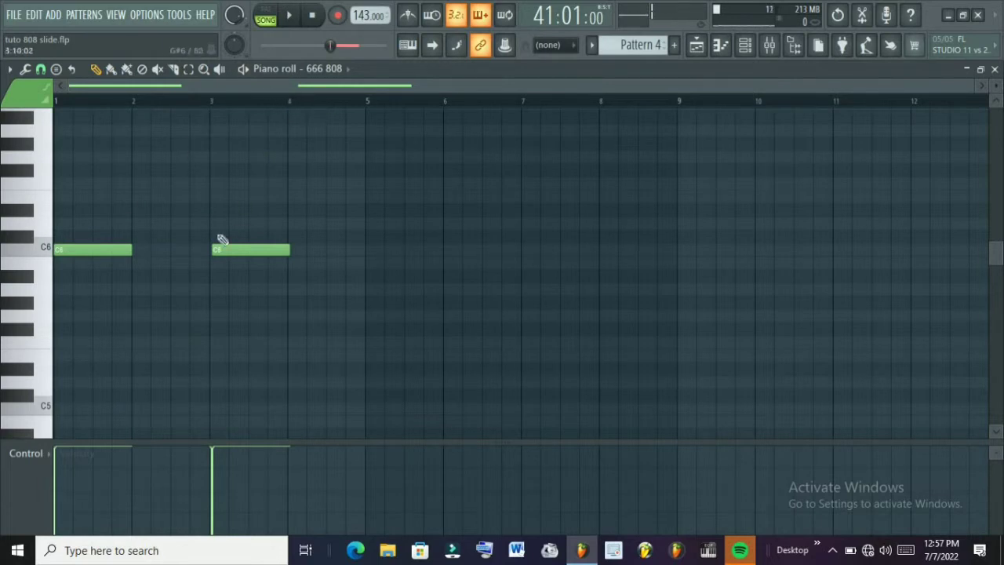
{"action": "left_click", "coordinate": [71, 248]}
{"action": "key", "text": "space"}
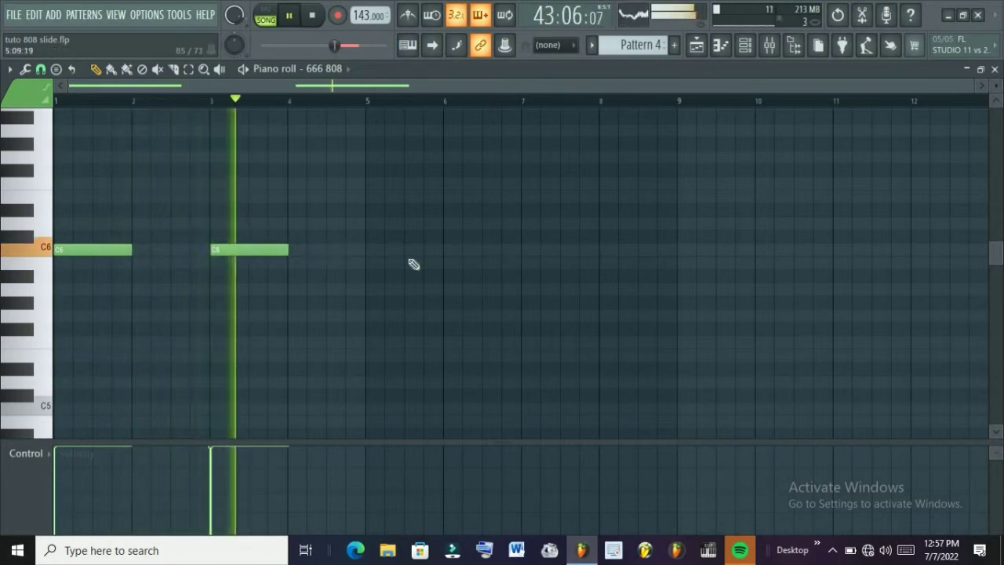
{"action": "key", "text": "space"}
Add an A5 note at bar 5 and play the pattern to check.
{"action": "left_click", "coordinate": [367, 291]}
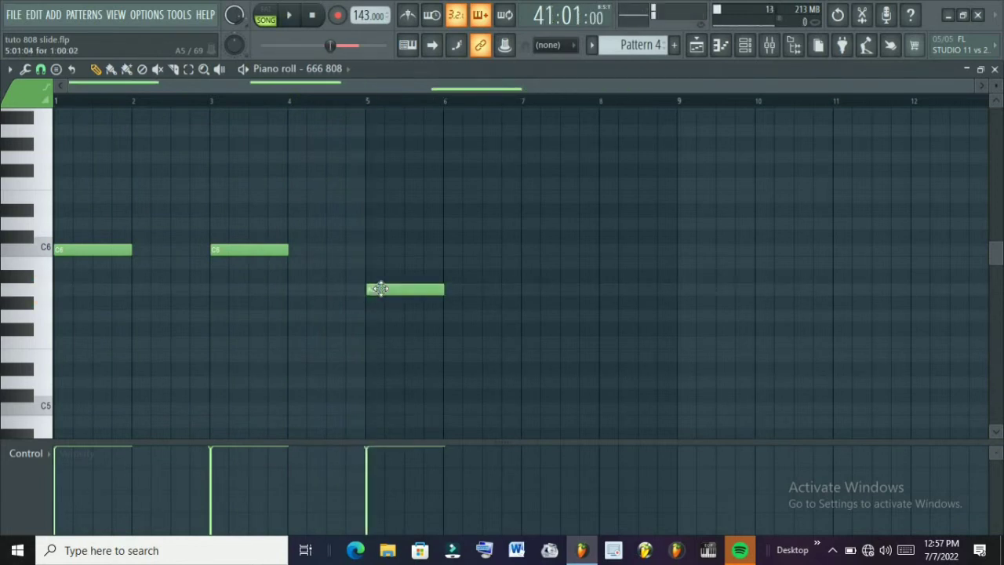
{"action": "key", "text": "space"}
{"action": "key", "text": "space"}
{"action": "left_click", "coordinate": [369, 103]}
{"action": "key", "text": "space"}
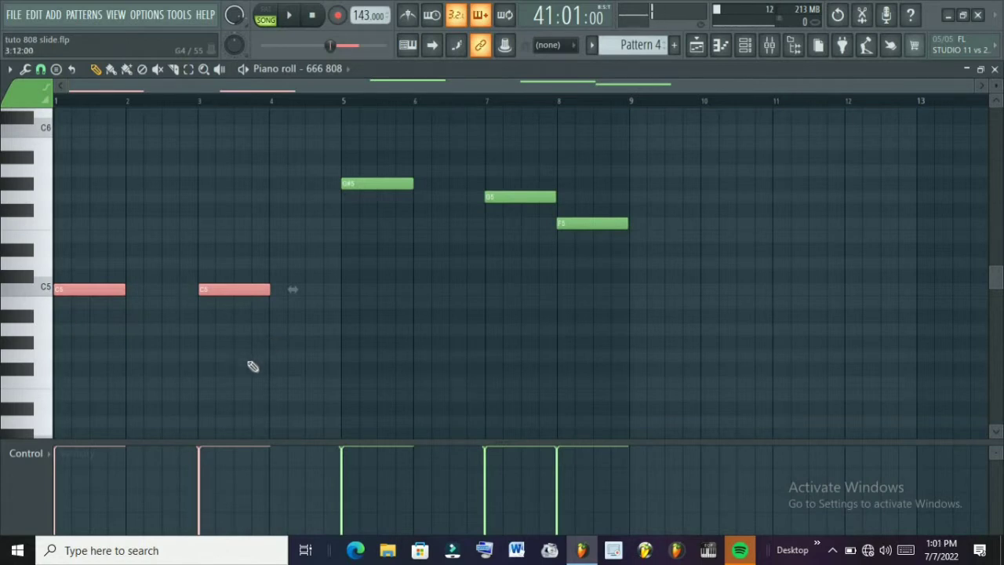
Move the G# note in bar 5 up one octave to G#5 with Ctrl+Up.
{"action": "left_click", "coordinate": [348, 102]}
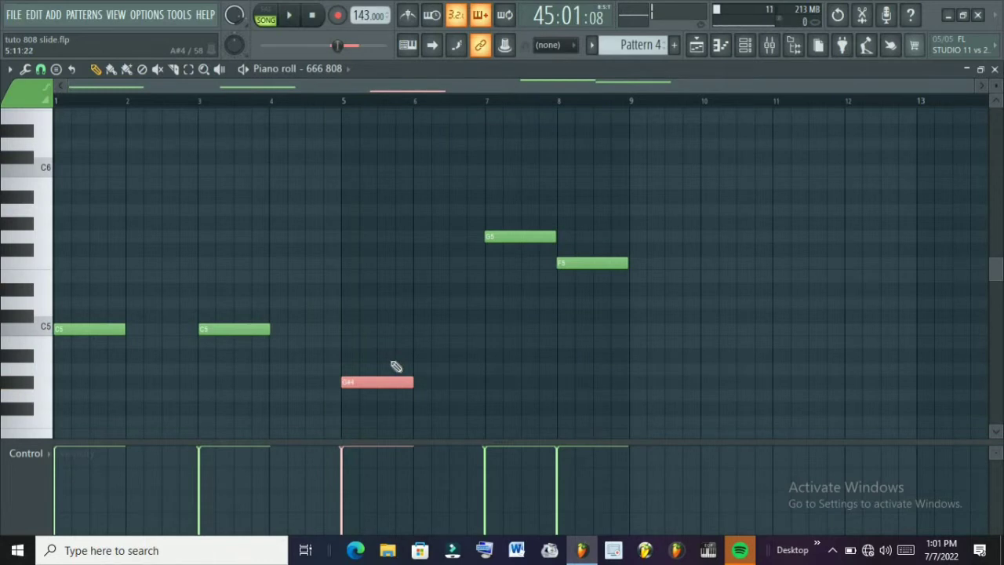
{"action": "key", "text": "ctrl+Up"}
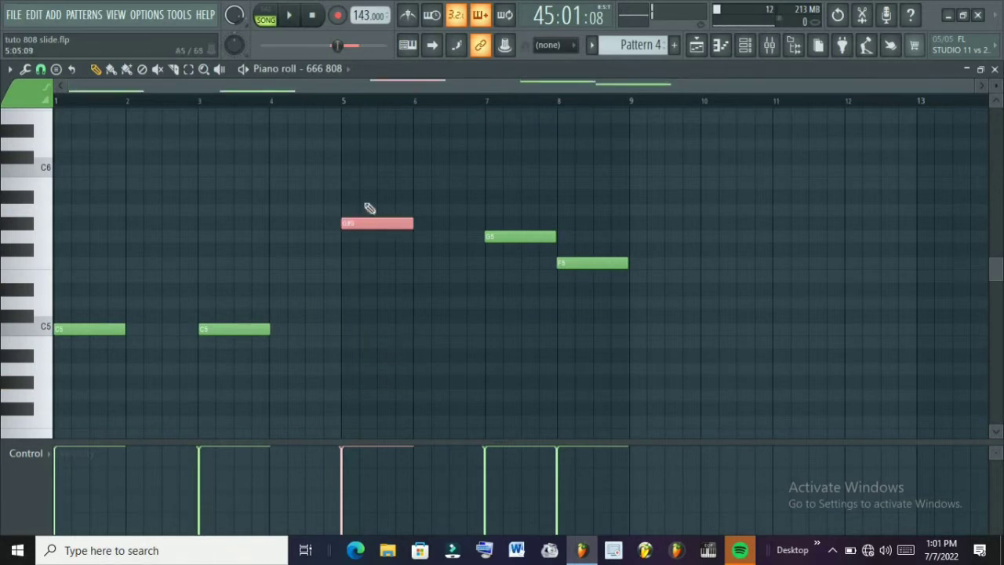
{"action": "scroll", "coordinate": [581, 130], "scroll_direction": "up", "scroll_amount": 2}
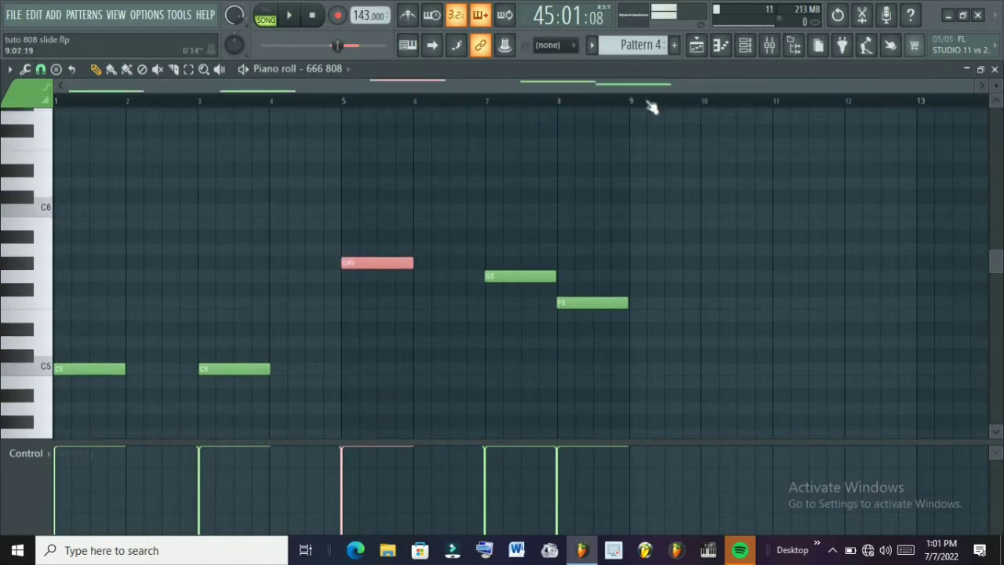
From the Channel Rack, open EL CHAPO SUB's Piano roll and draw a D#6 note under a beat long in bar 1.
{"action": "left_click", "coordinate": [748, 45]}
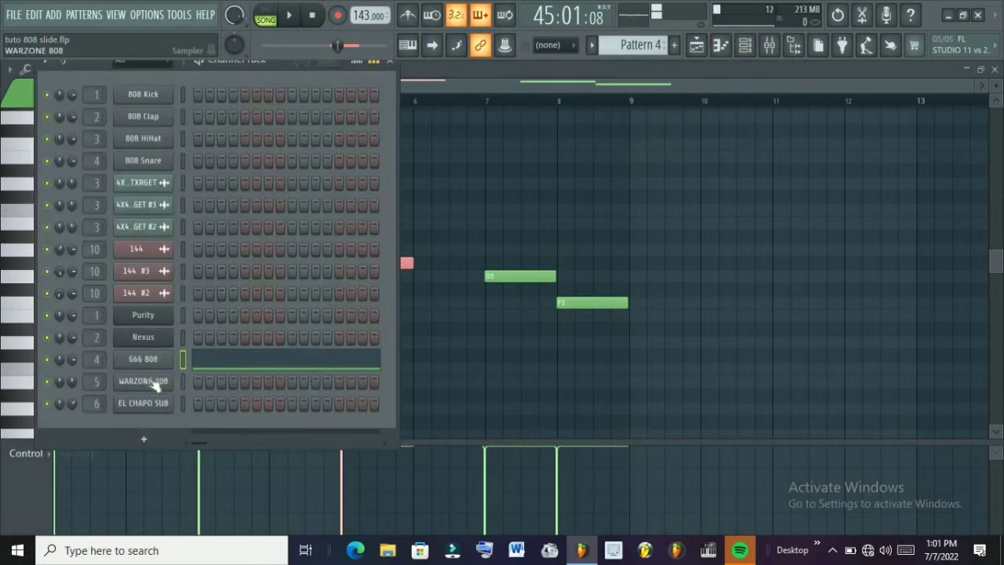
{"action": "right_click", "coordinate": [155, 383]}
{"action": "left_click", "coordinate": [220, 325]}
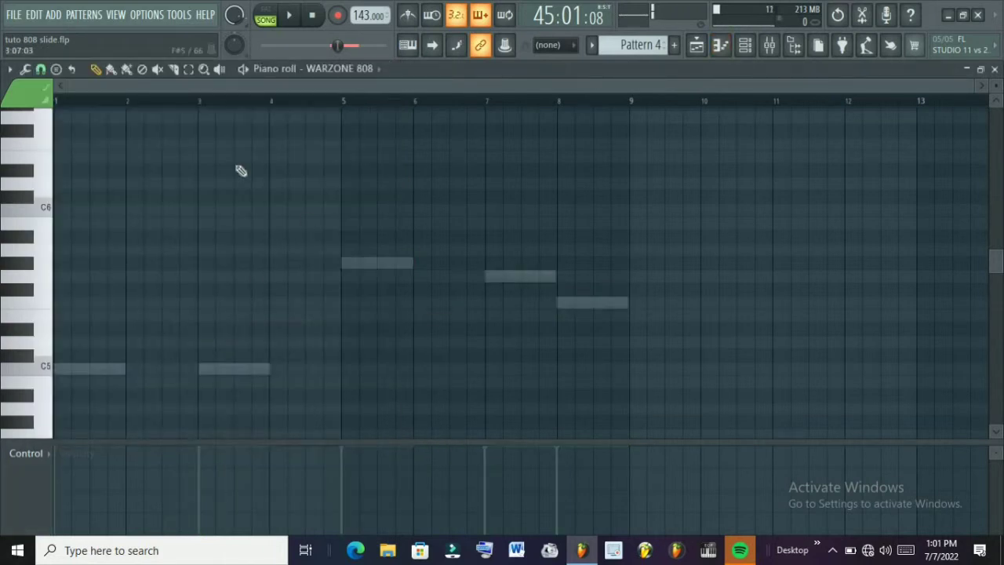
{"action": "left_click", "coordinate": [96, 158]}
{"action": "left_click_drag", "start_coordinate": [96, 157], "coordinate": [89, 175]}
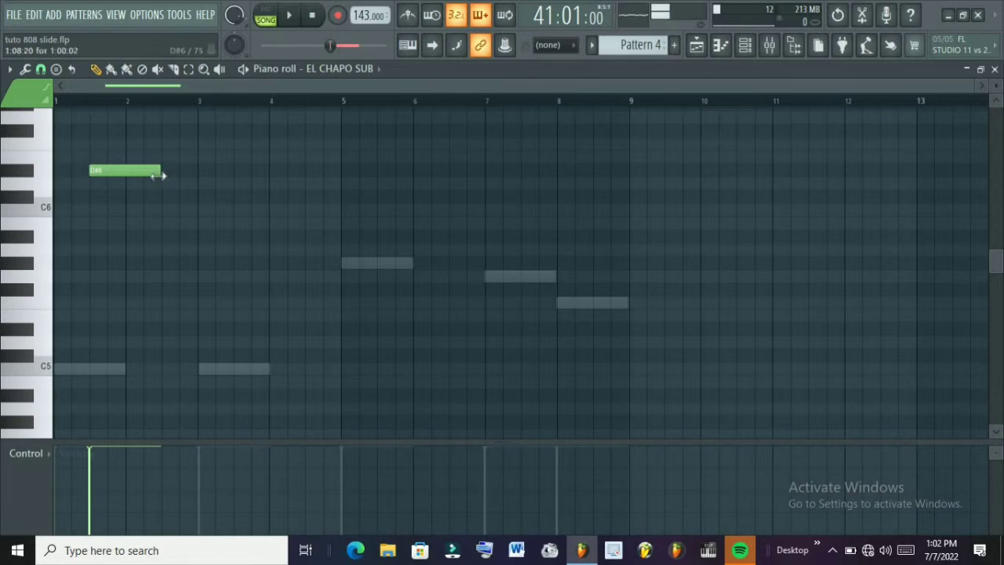
{"action": "left_click_drag", "start_coordinate": [160, 175], "coordinate": [109, 174]}
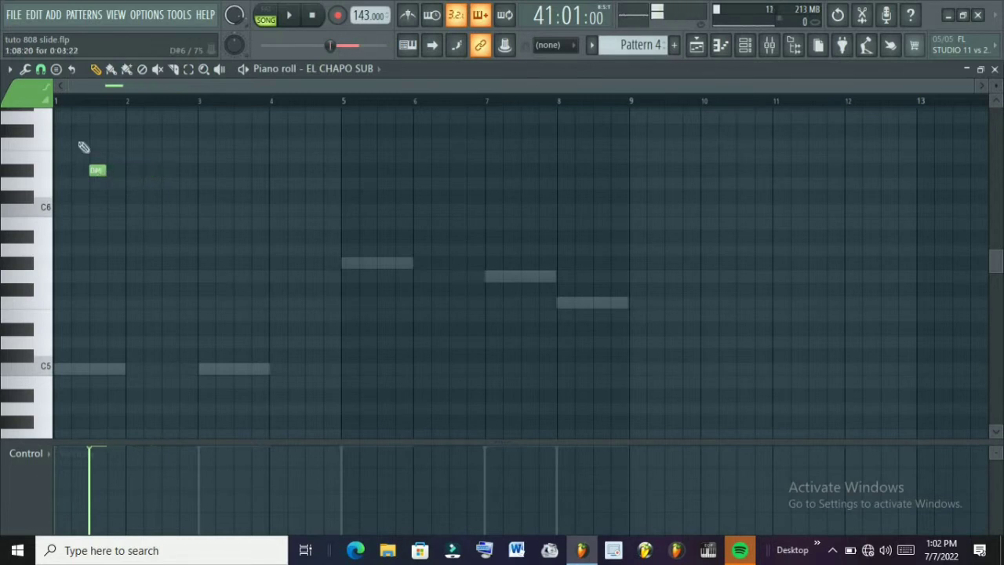
Change the grid snap setting, nudge the D#6 note slightly later, and play to check.
{"action": "left_click", "coordinate": [41, 70]}
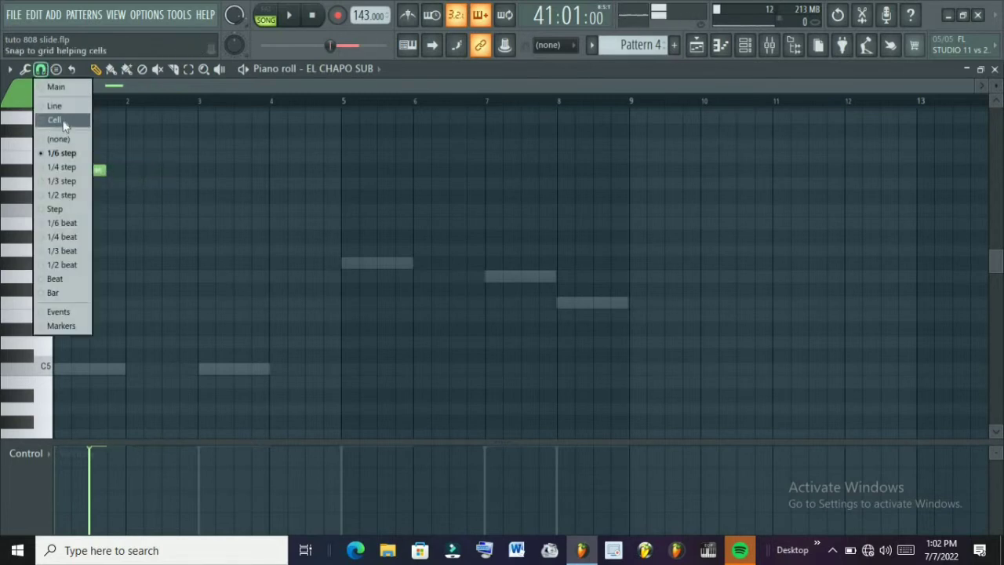
{"action": "left_click", "coordinate": [60, 105]}
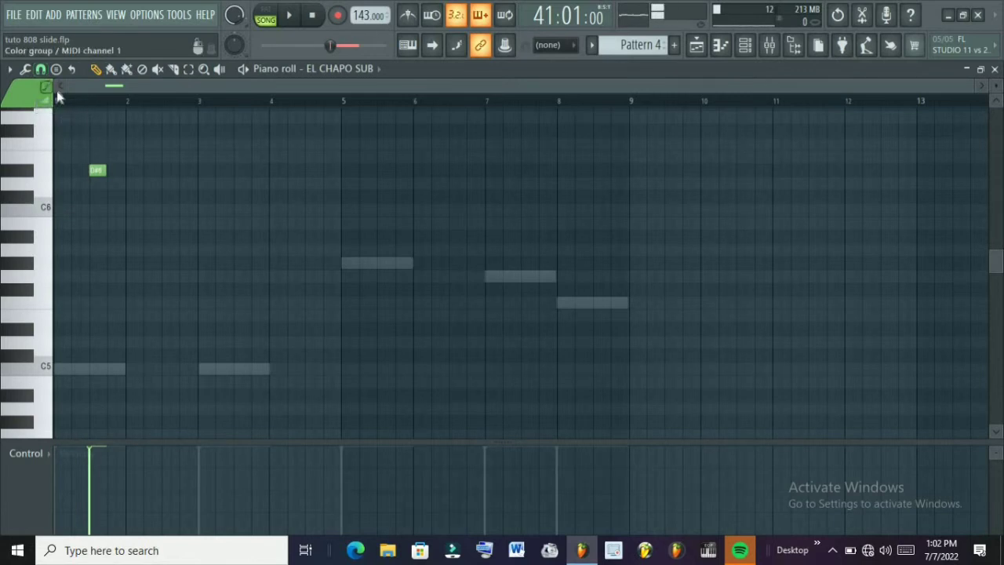
{"action": "left_click_drag", "start_coordinate": [109, 170], "coordinate": [115, 170]}
{"action": "key", "text": "space"}
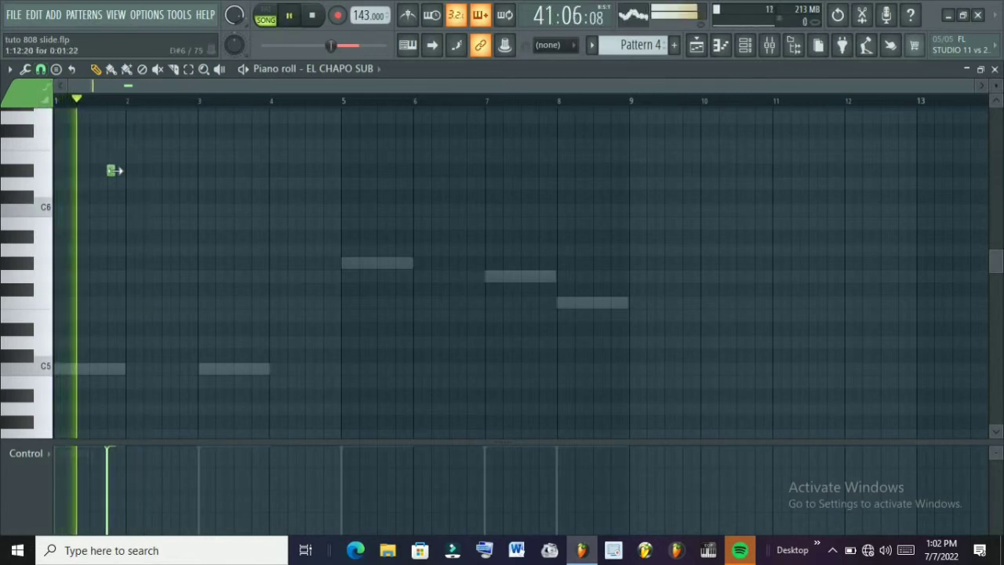
{"action": "key", "text": "space"}
{"action": "key", "text": "space"}
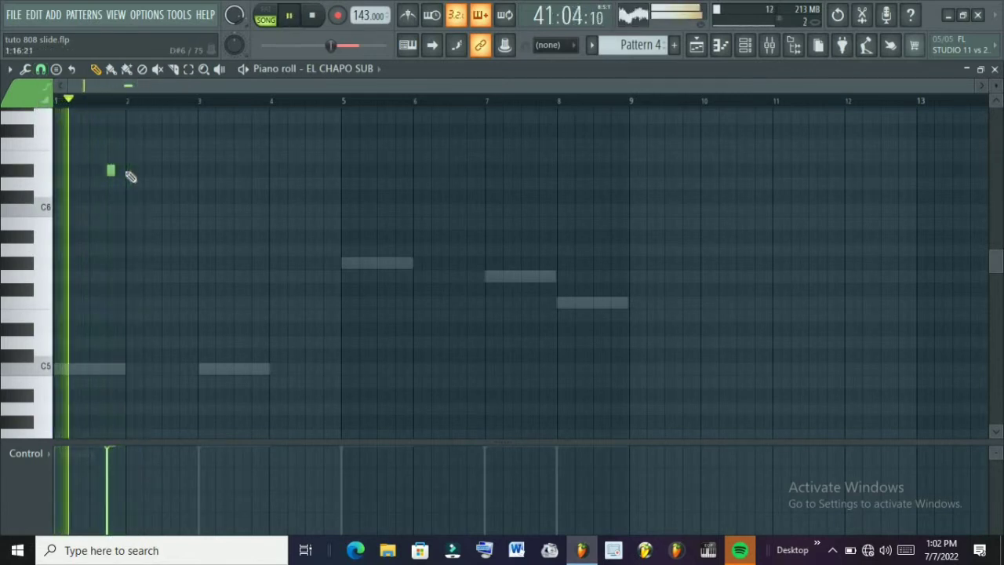
{"action": "scroll", "coordinate": [134, 195], "scroll_direction": "down", "scroll_amount": 3}
{"action": "key", "text": "space"}
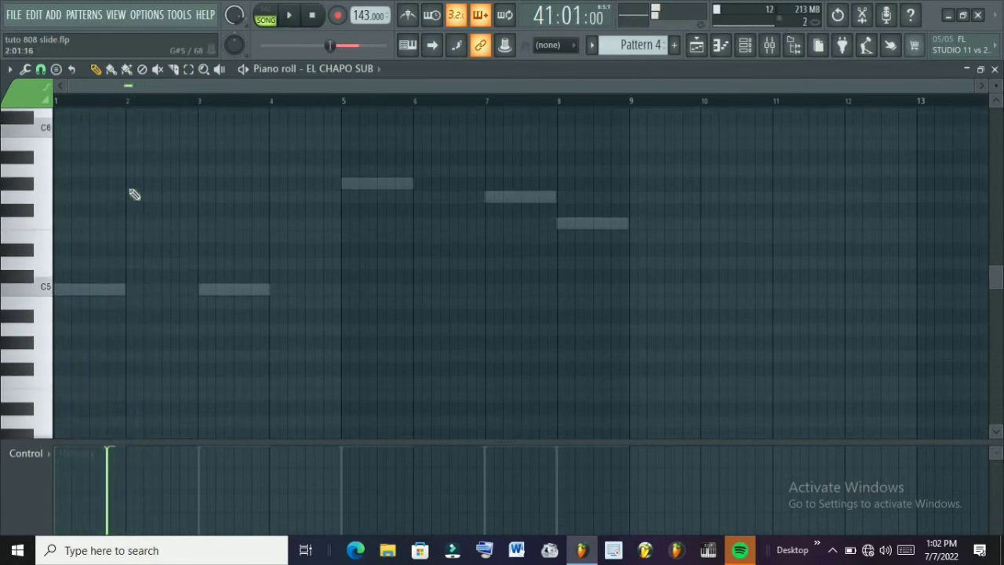
{"action": "scroll", "coordinate": [135, 194], "scroll_direction": "up", "scroll_amount": 3}
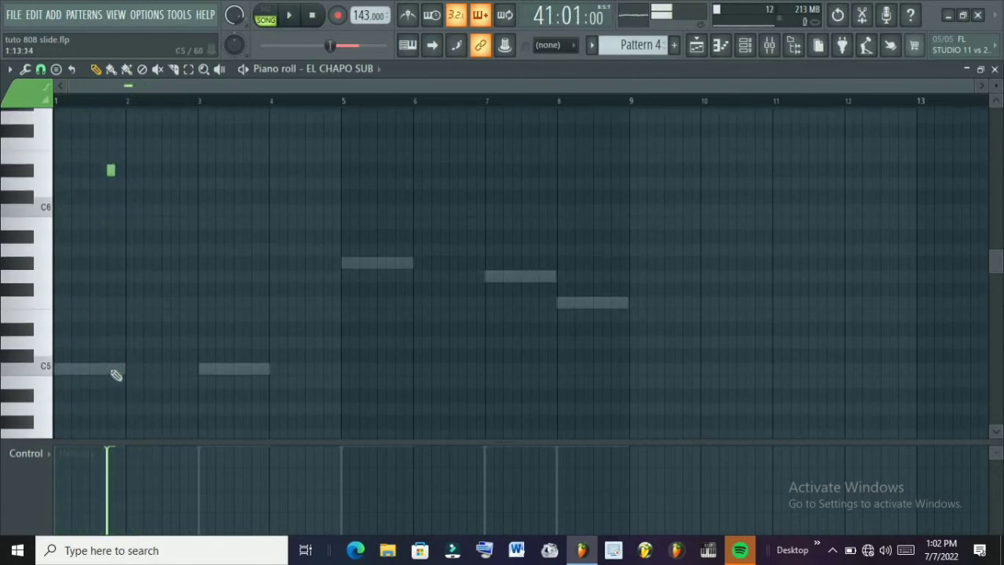
Add a C5 note beneath the D#6 note running to bar 2, and play both.
{"action": "left_click", "coordinate": [112, 369]}
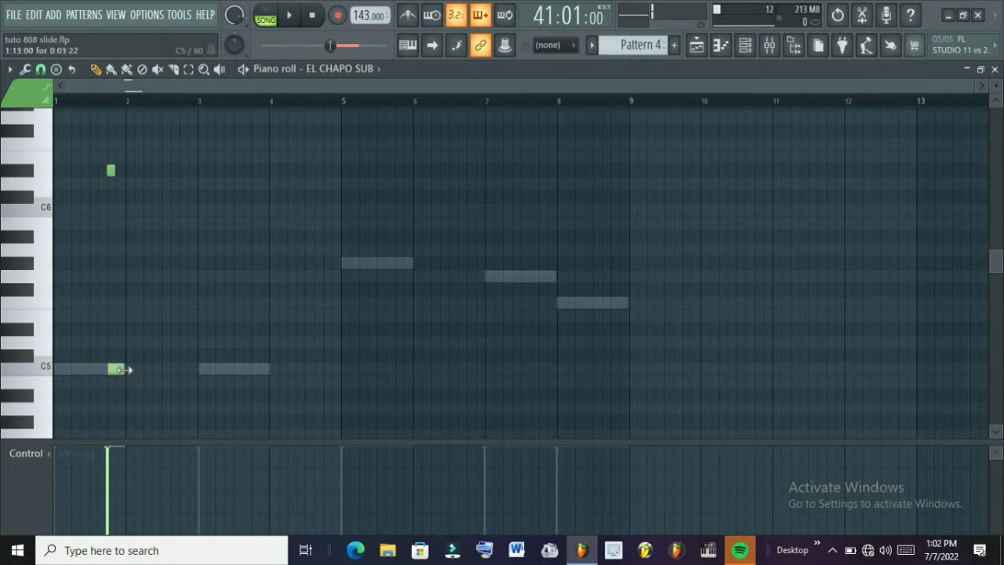
{"action": "key", "text": "space"}
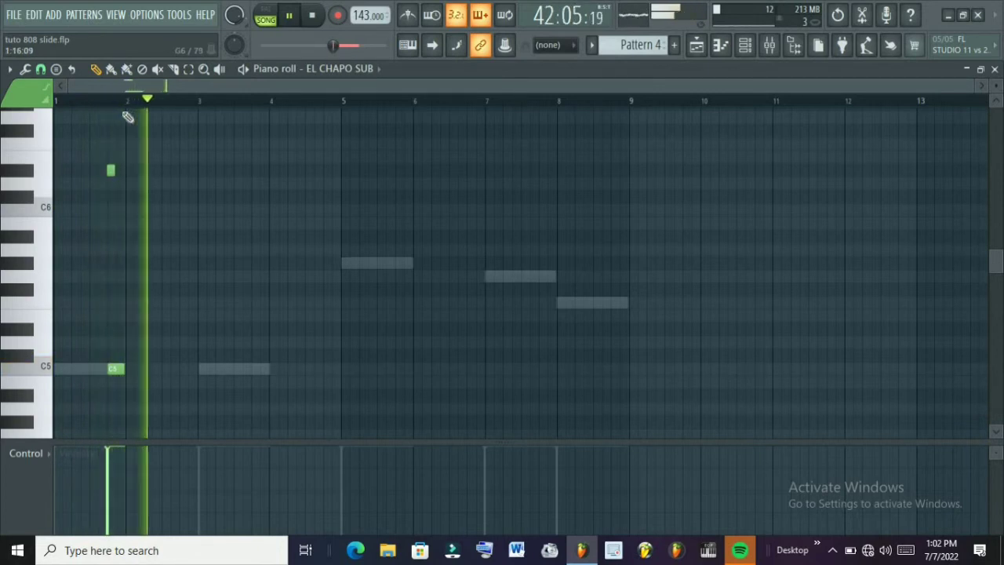
{"action": "scroll", "coordinate": [142, 149], "scroll_direction": "up", "scroll_amount": 2}
{"action": "scroll", "coordinate": [142, 148], "scroll_direction": "up", "scroll_amount": 1}
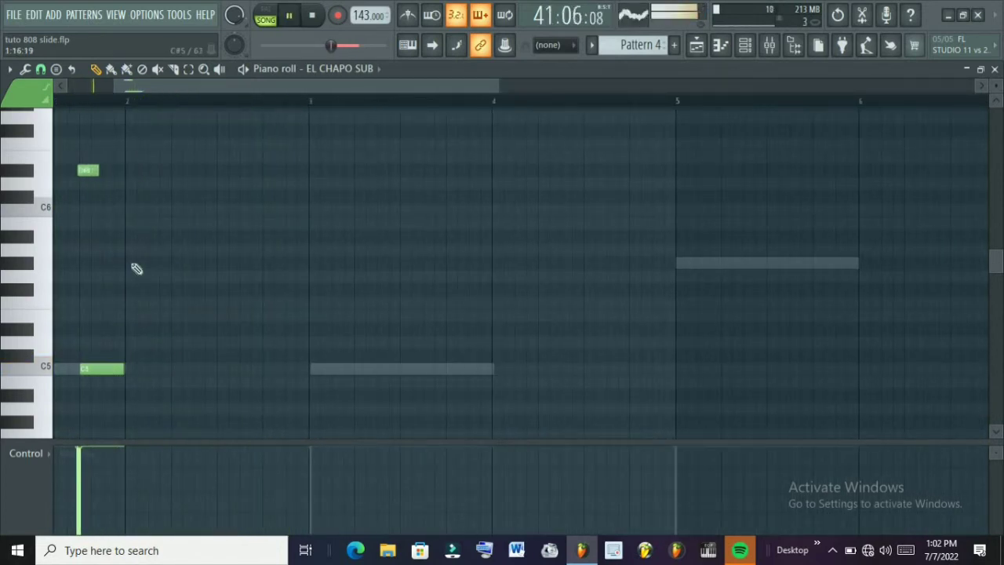
{"action": "key", "text": "space"}
{"action": "scroll", "coordinate": [94, 169], "scroll_direction": "up", "scroll_amount": 1}
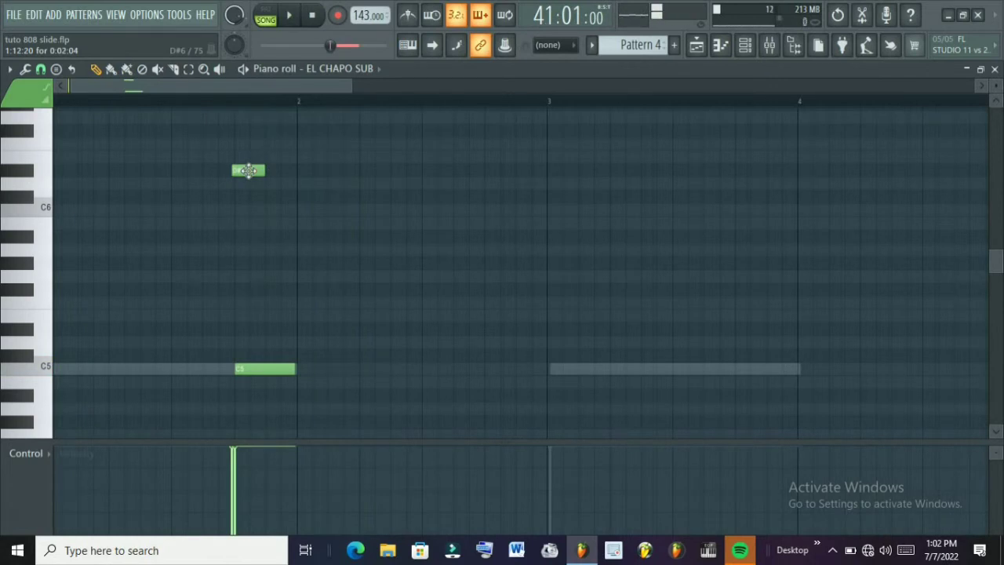
Enable Slide for the D#6 note in Note properties and preview the glide.
{"action": "double_click", "coordinate": [248, 171]}
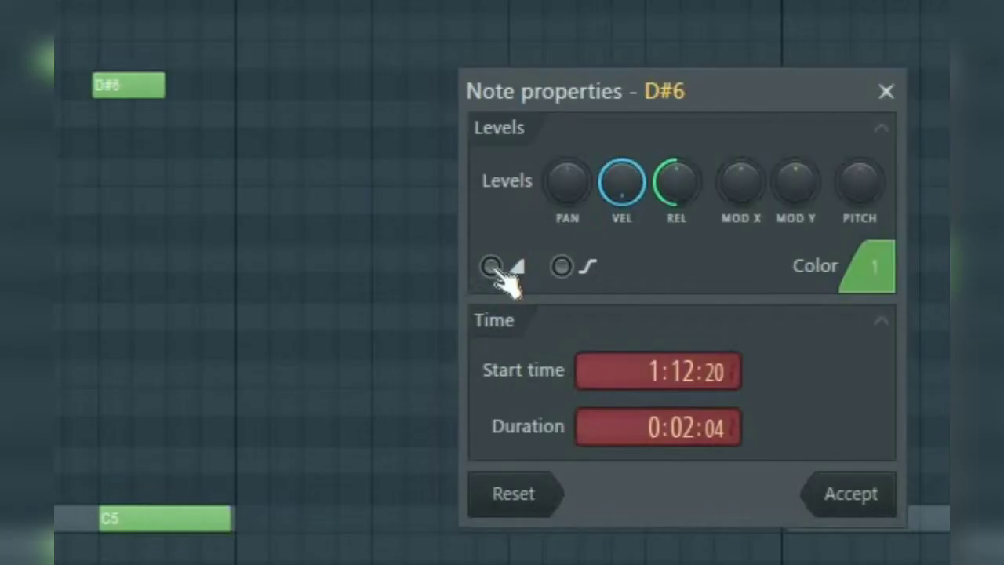
{"action": "left_click", "coordinate": [414, 253]}
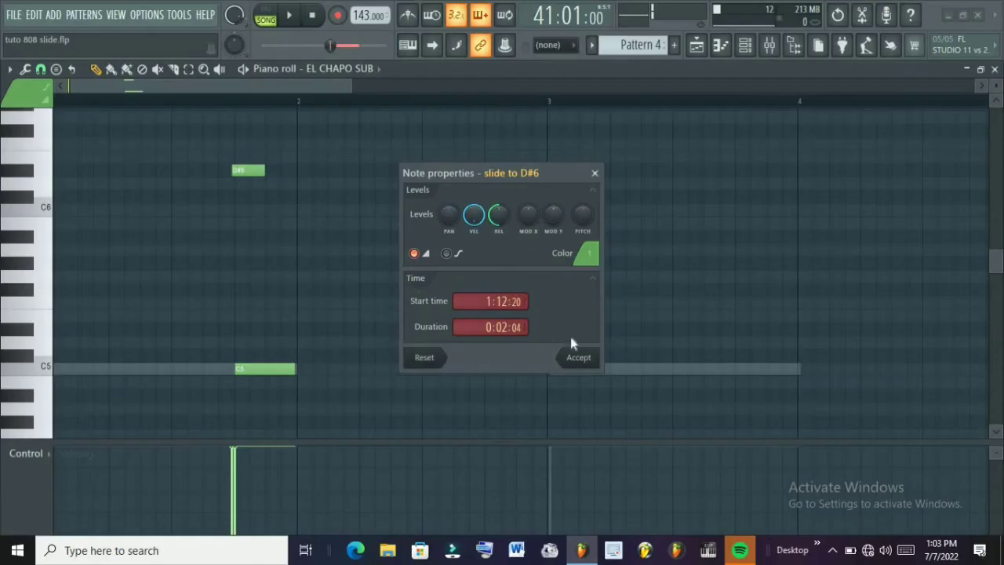
{"action": "key", "text": "Return"}
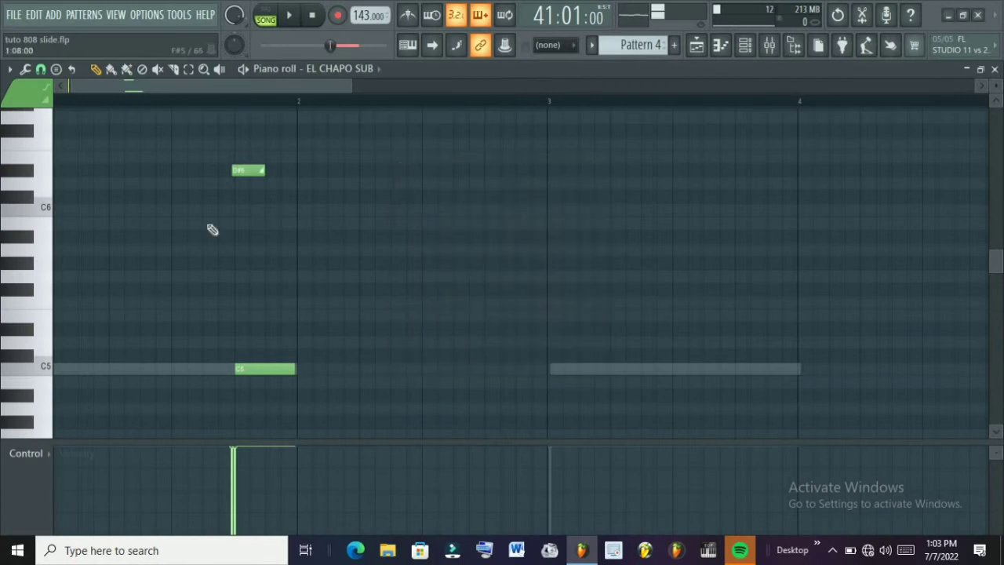
{"action": "left_click", "coordinate": [243, 173]}
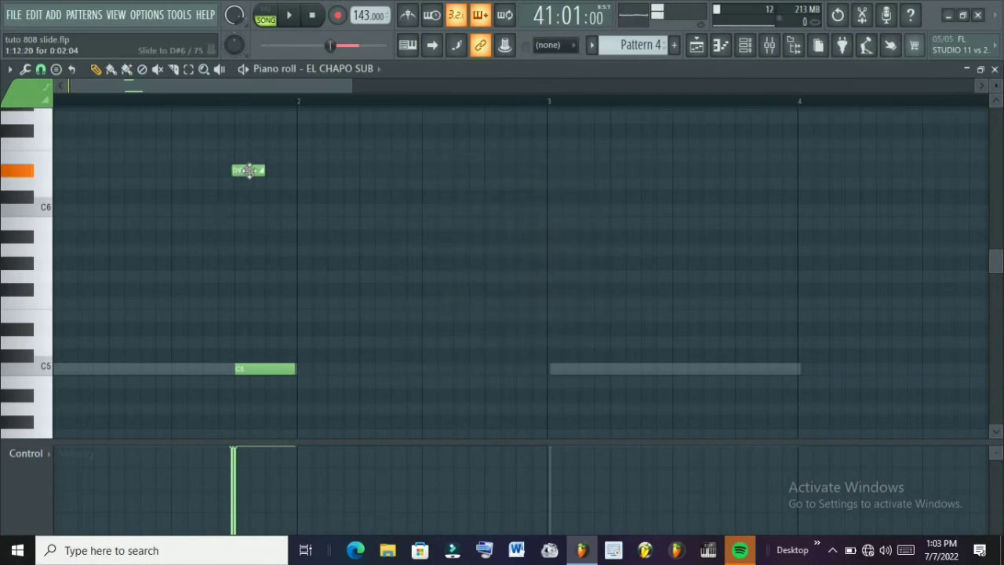
Play back the slide, then add three more A5 notes from late bar 3 through bar 4.
{"action": "key", "text": "space"}
{"action": "key", "text": "F6"}
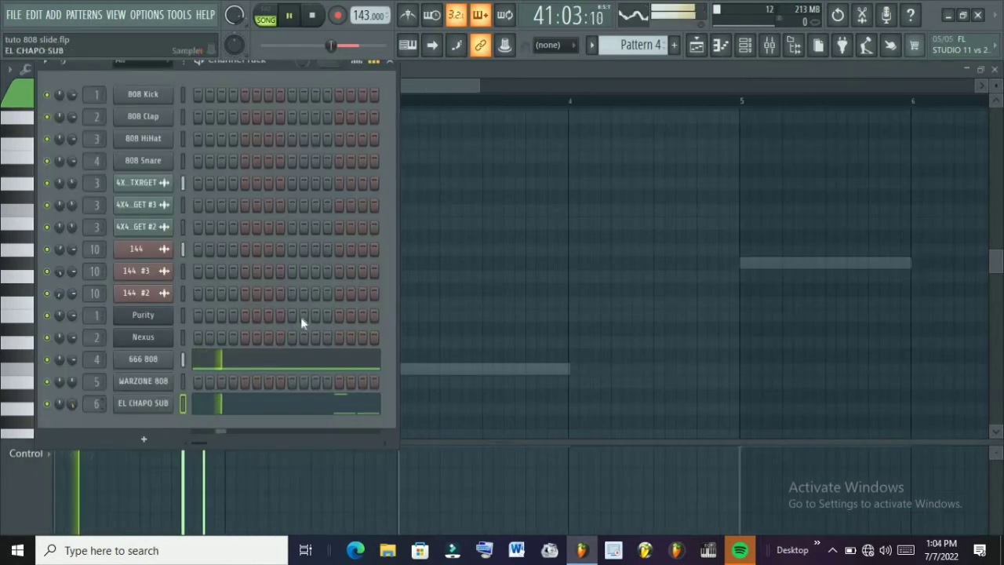
{"action": "key", "text": "space"}
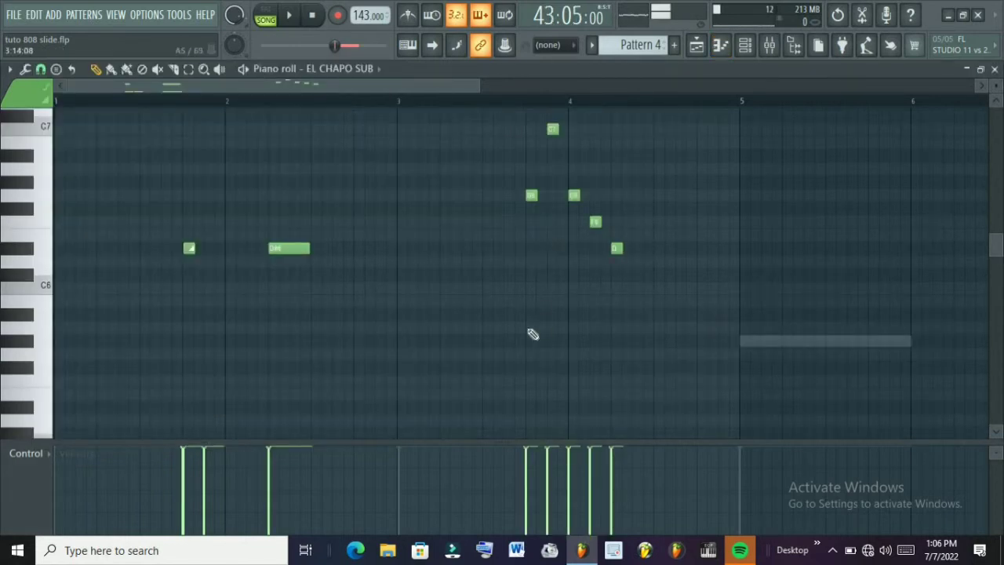
{"action": "left_click", "coordinate": [532, 328]}
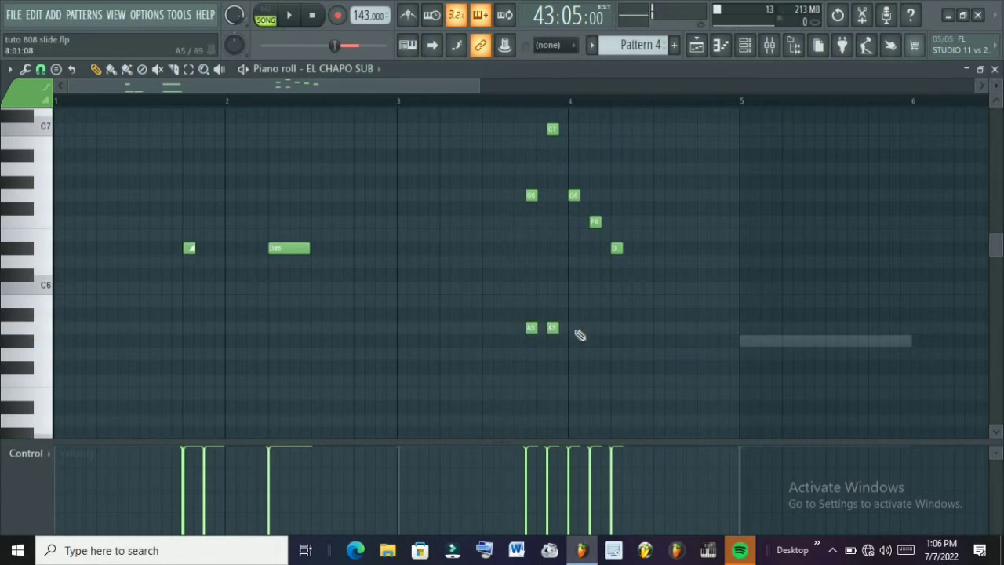
{"action": "left_click", "coordinate": [573, 328]}
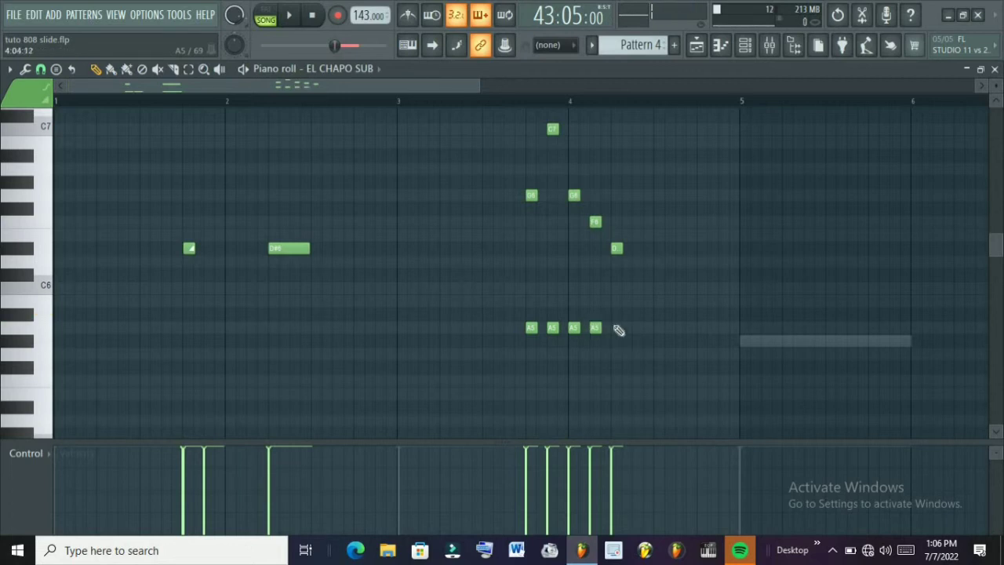
{"action": "left_click", "coordinate": [617, 328]}
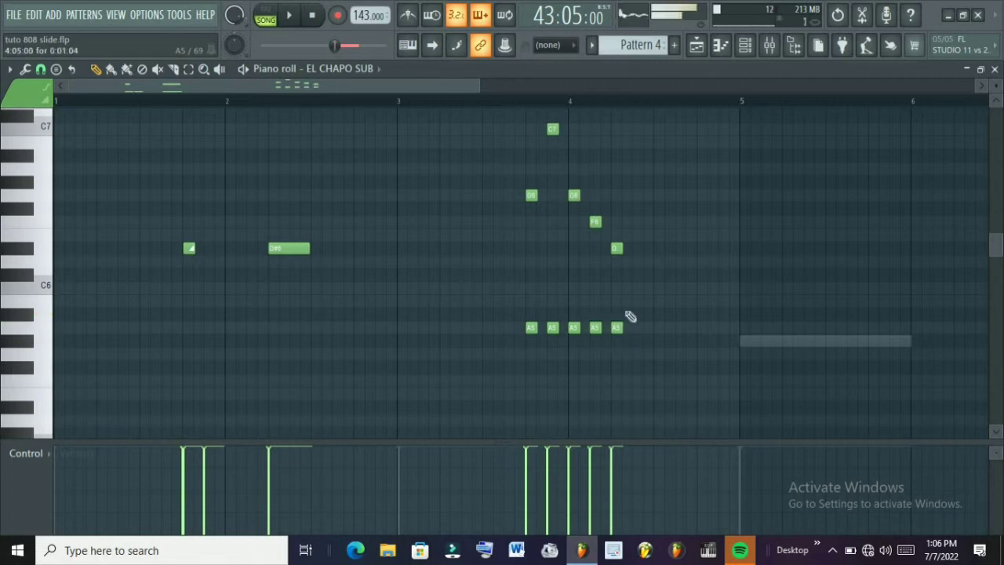
Make the G6 note a slide note and replace the C7 with a slide note, then play.
{"action": "double_click", "coordinate": [530, 195]}
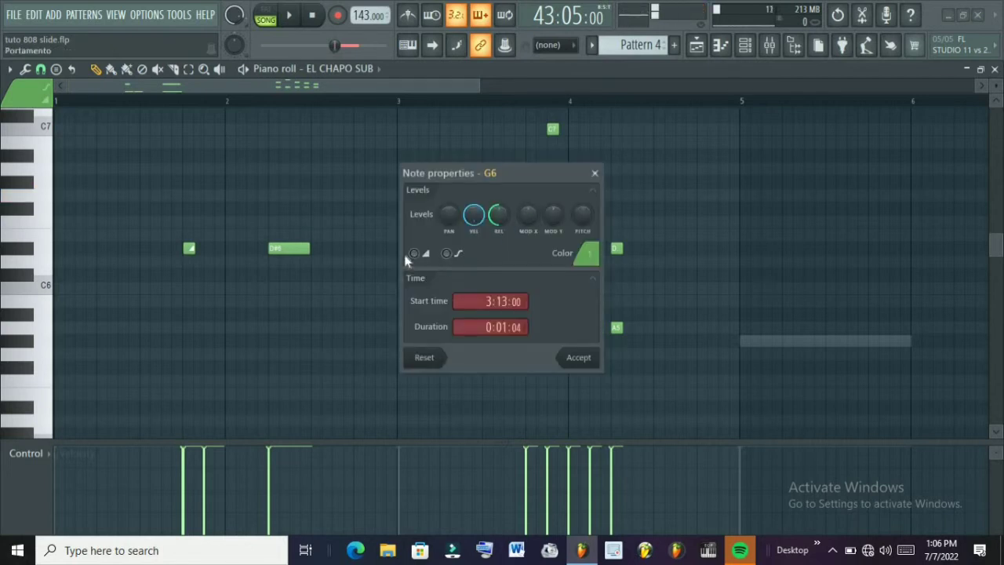
{"action": "left_click", "coordinate": [580, 359]}
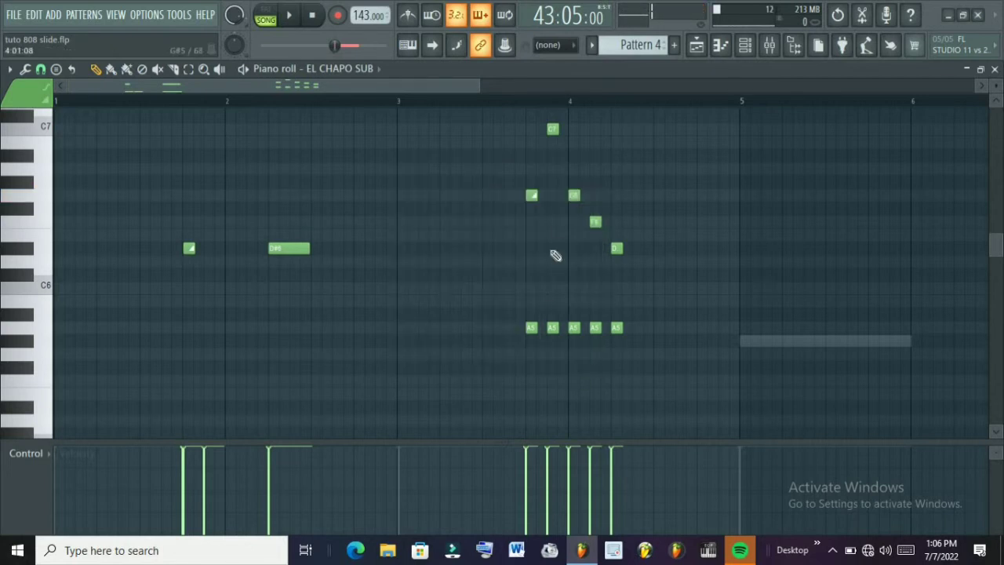
{"action": "right_click", "coordinate": [552, 131]}
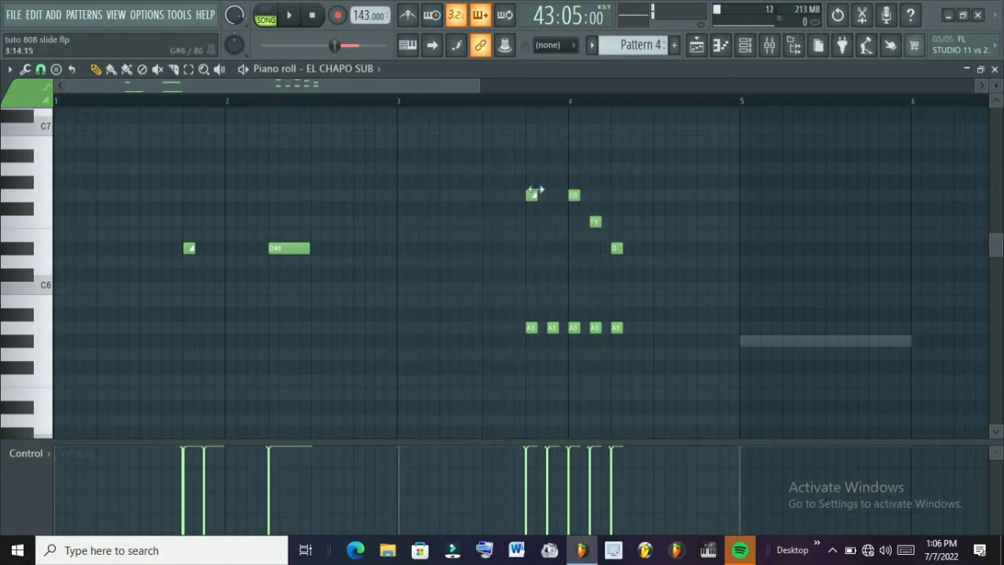
{"action": "left_click", "coordinate": [553, 142]}
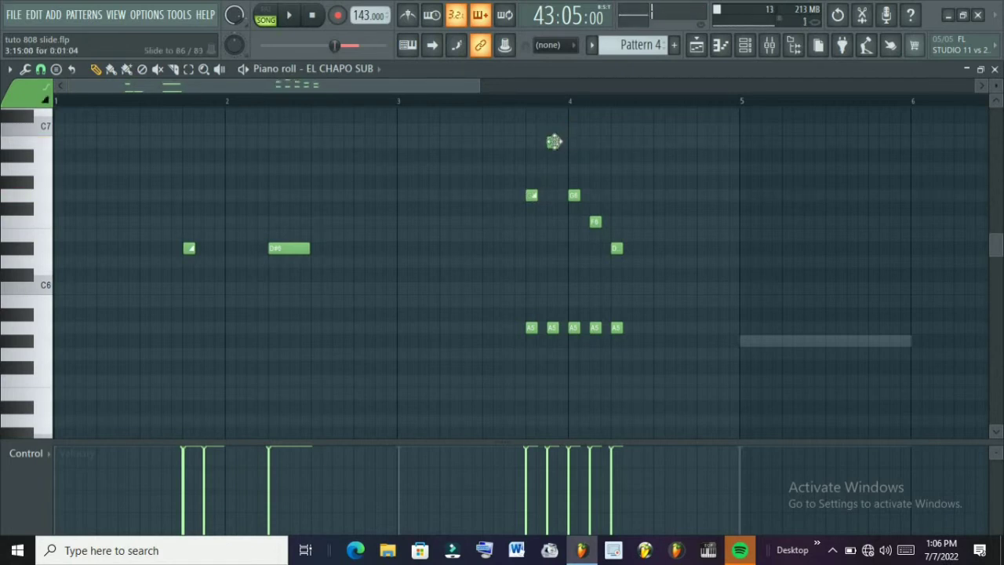
{"action": "key", "text": "space"}
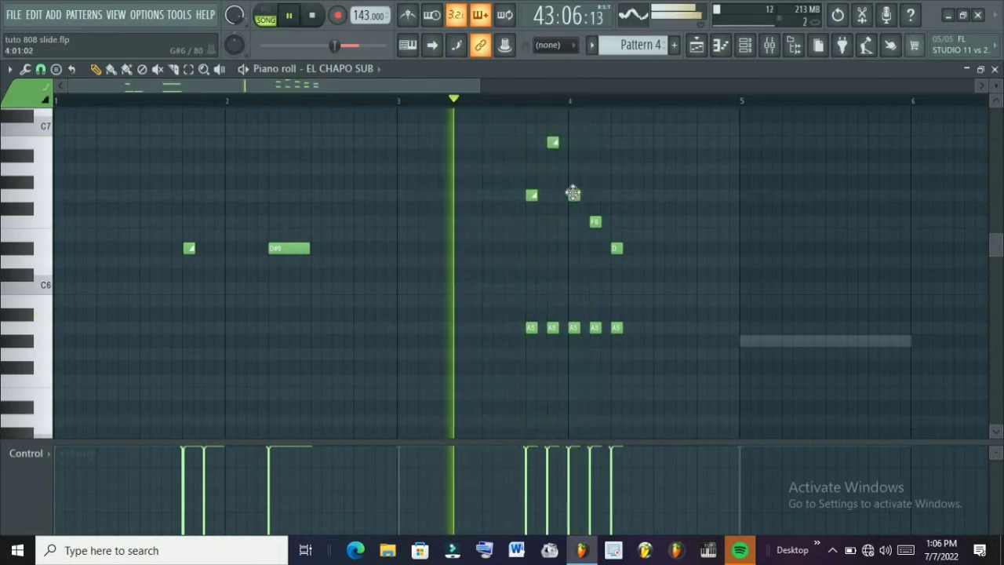
{"action": "key", "text": "space"}
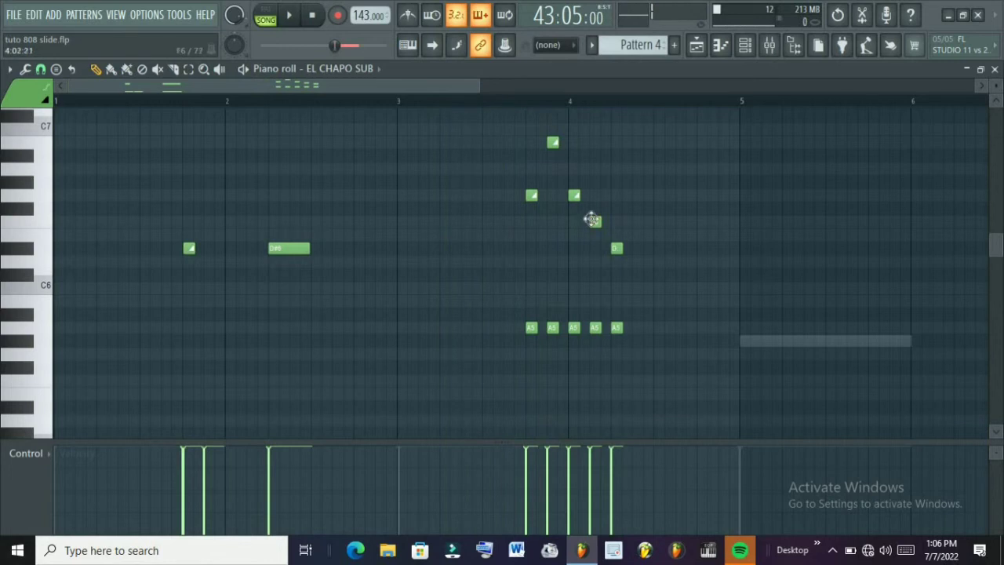
Turn the F6 and D#6 notes into slide notes and preview the melody.
{"action": "left_click", "coordinate": [596, 222]}
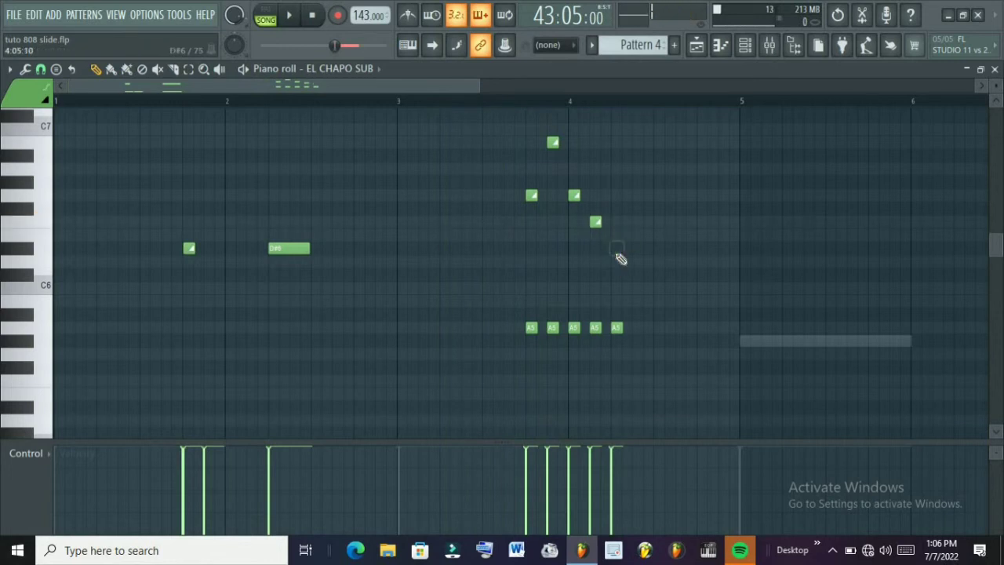
{"action": "left_click", "coordinate": [612, 252]}
{"action": "scroll", "coordinate": [633, 253], "scroll_direction": "up", "scroll_amount": 3}
{"action": "left_click_drag", "start_coordinate": [634, 287], "coordinate": [643, 312]}
{"action": "key", "text": "space"}
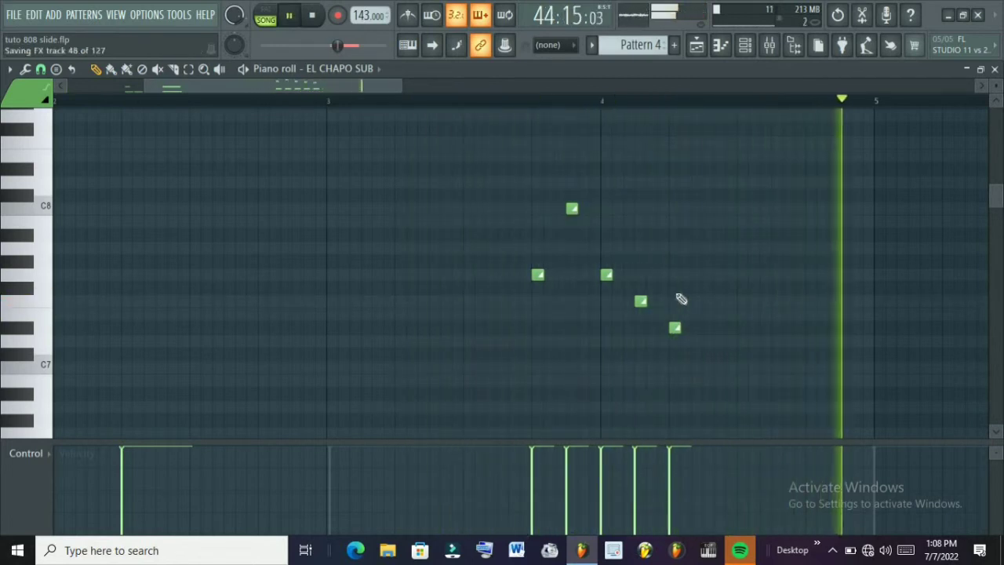
From the Channel Rack, open the WARZONE 808 Piano roll and play its three C8 notes in bar 5.
{"action": "left_click", "coordinate": [745, 44]}
{"action": "key", "text": "space"}
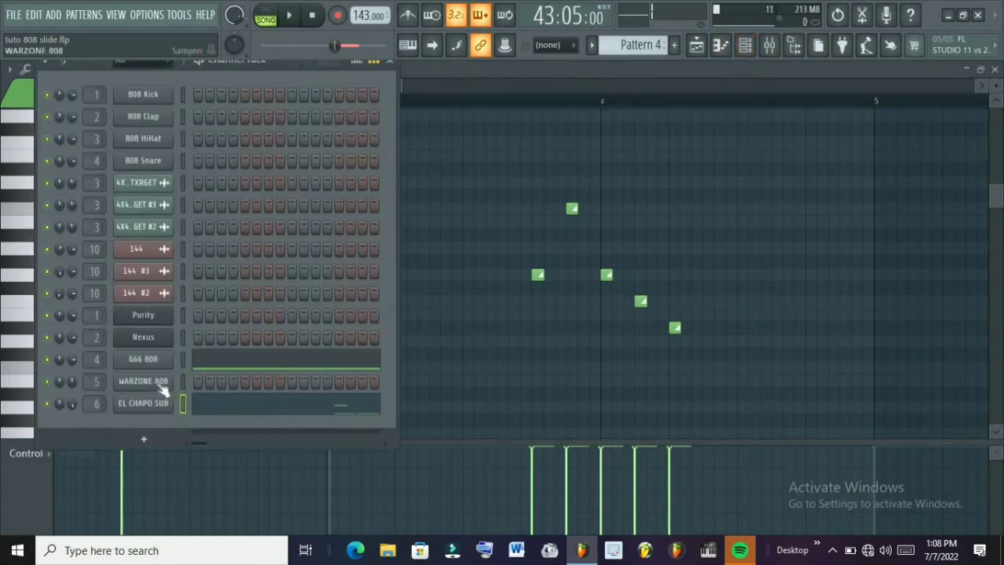
{"action": "right_click", "coordinate": [145, 382]}
{"action": "left_click", "coordinate": [212, 327]}
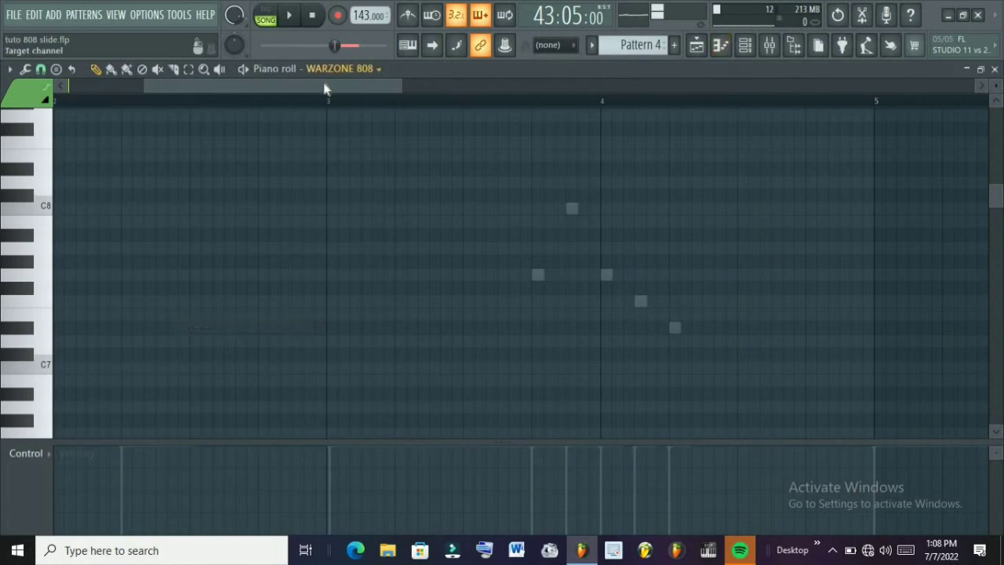
{"action": "scroll", "coordinate": [414, 107], "scroll_direction": "right", "scroll_amount": 4}
{"action": "key", "text": "space"}
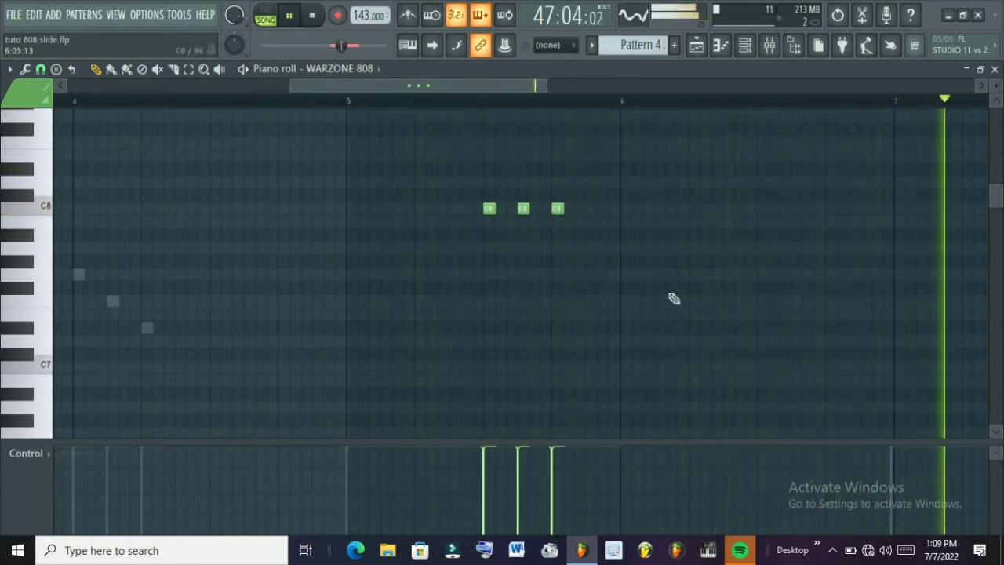
{"action": "scroll", "coordinate": [690, 286], "scroll_direction": "up", "scroll_amount": 3}
{"action": "scroll", "coordinate": [637, 287], "scroll_direction": "down", "scroll_amount": 2}
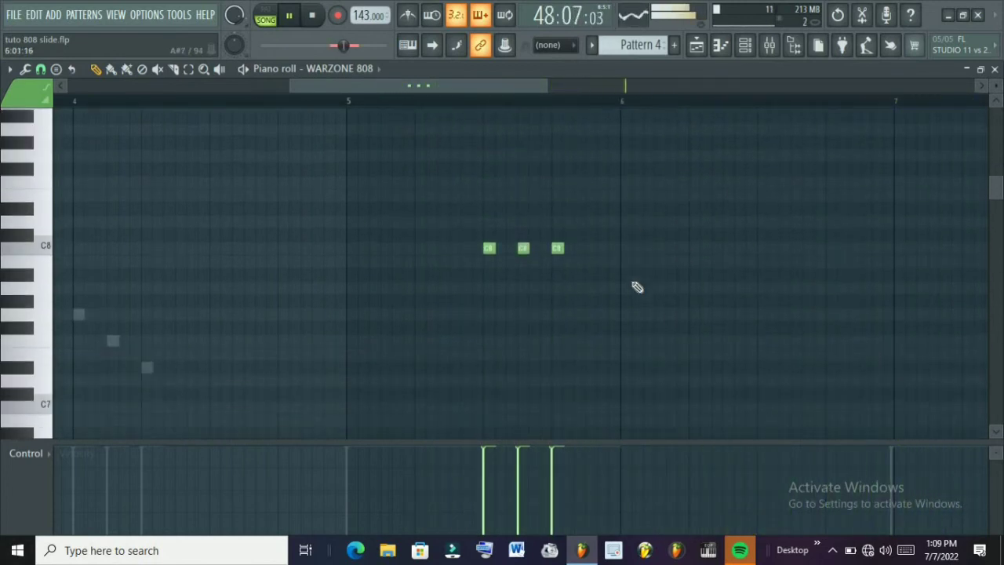
{"action": "left_click", "coordinate": [696, 44]}
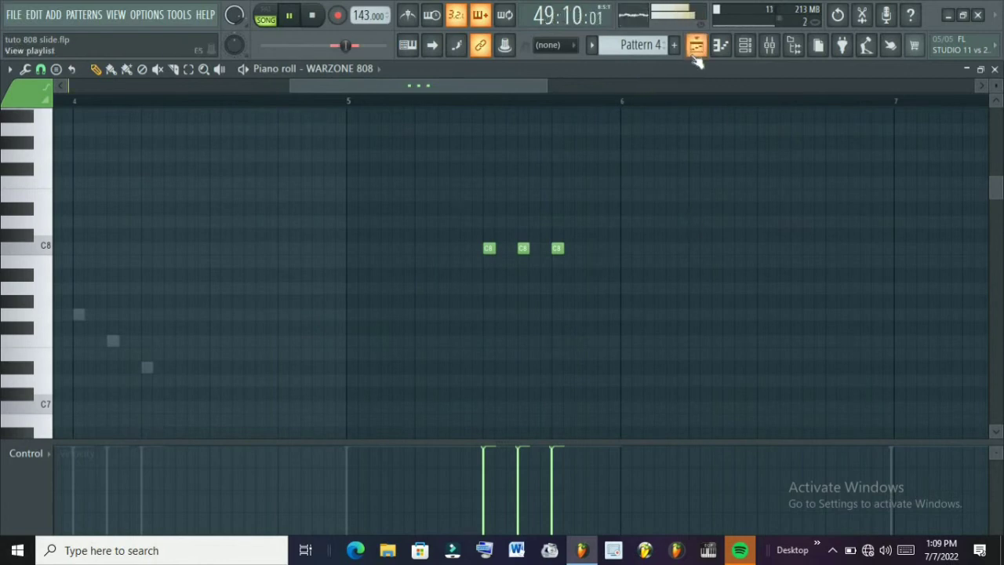
View the Playlist zoomed out over Track 5's Pattern 4 clips (bars 41–57), then stop playback at bar 41.
{"action": "left_click", "coordinate": [643, 87]}
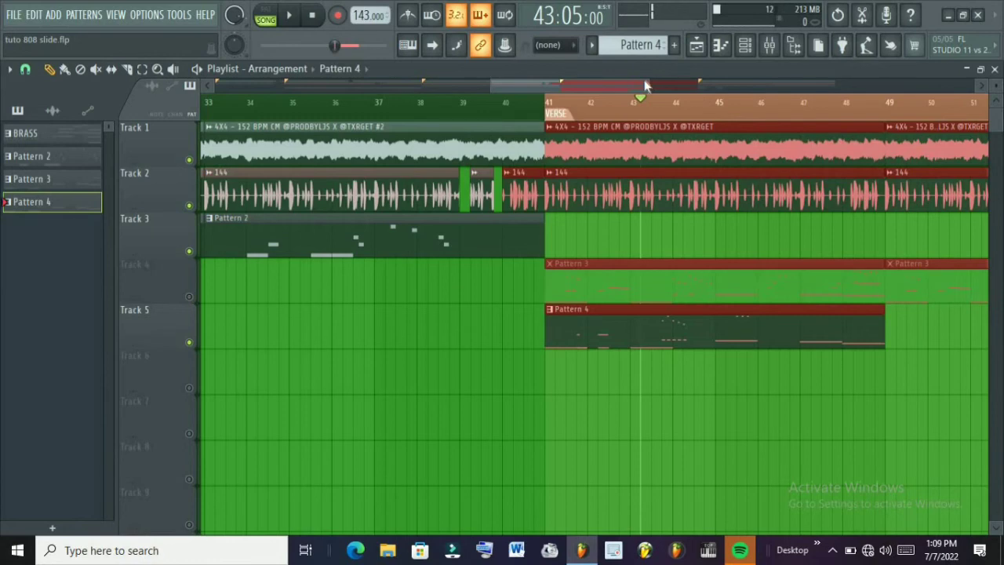
{"action": "scroll", "coordinate": [588, 113], "scroll_direction": "down", "scroll_amount": 2}
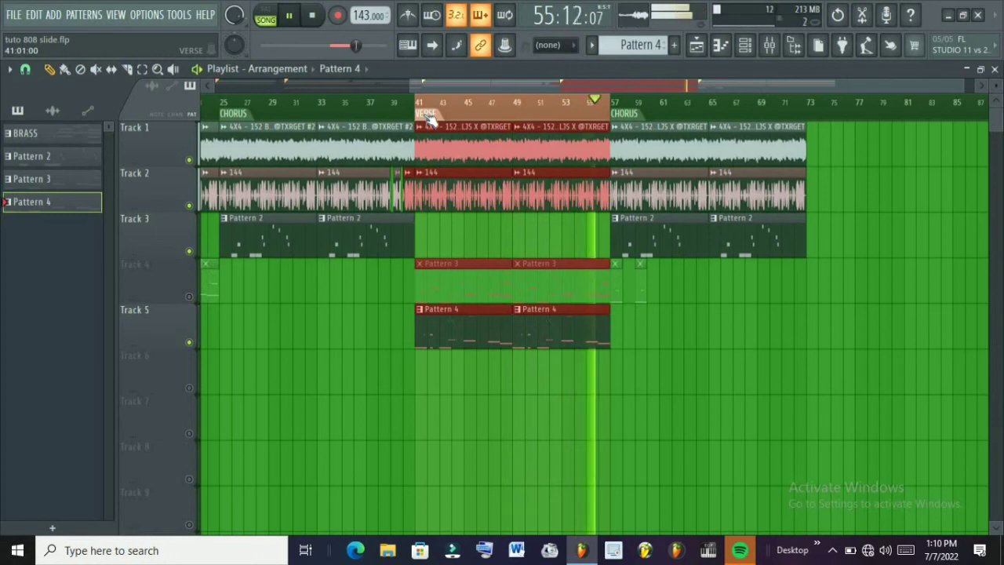
{"action": "key", "text": "space"}
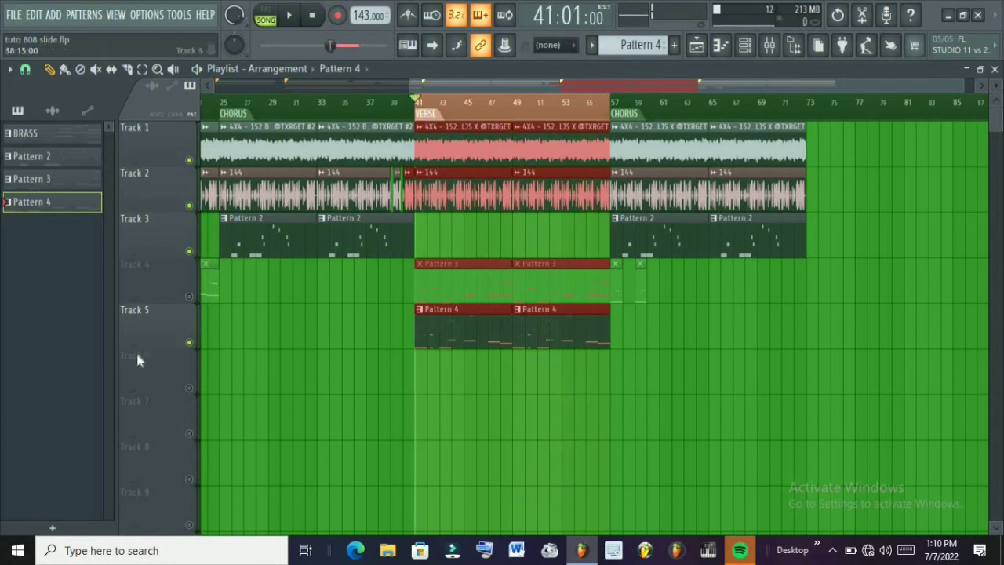
Mute Track 5, unmute Track 4 with the Pattern 3 clips, and play from bar 41.
{"action": "left_click", "coordinate": [189, 342]}
{"action": "left_click", "coordinate": [189, 297]}
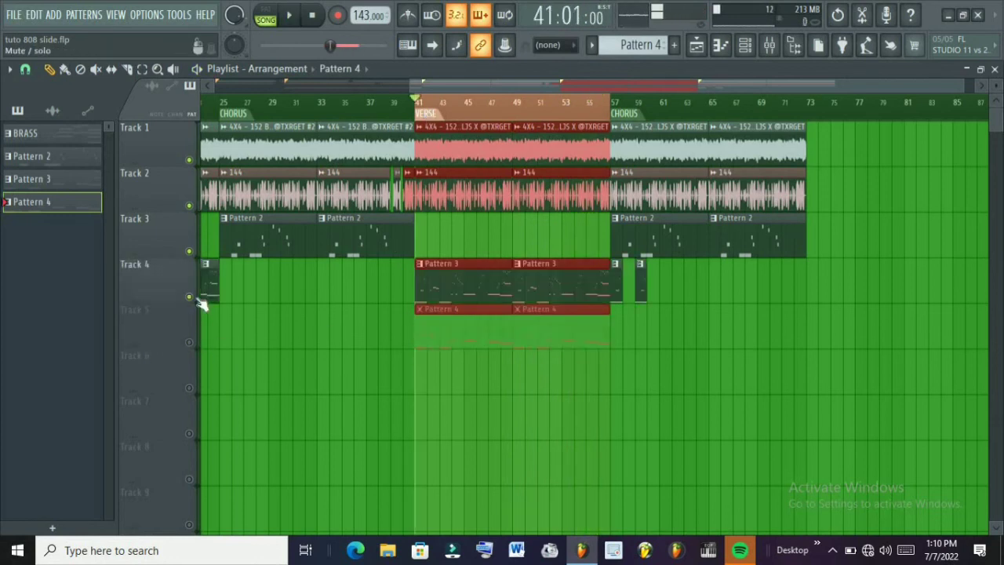
{"action": "key", "text": "space"}
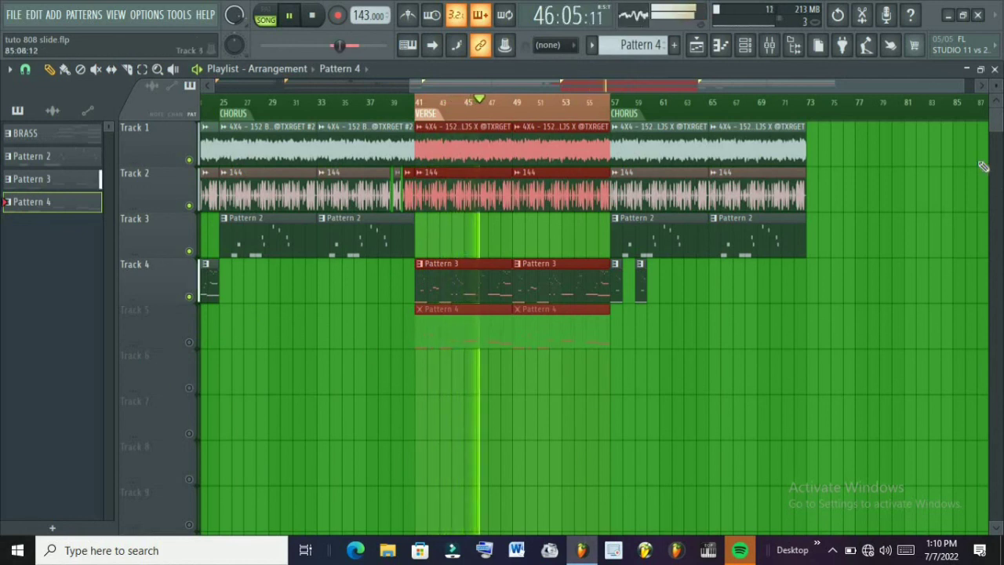
Lower the Fruity PanOMatic mix on the SLD 808 mixer insert to 53%.
{"action": "left_click", "coordinate": [770, 49]}
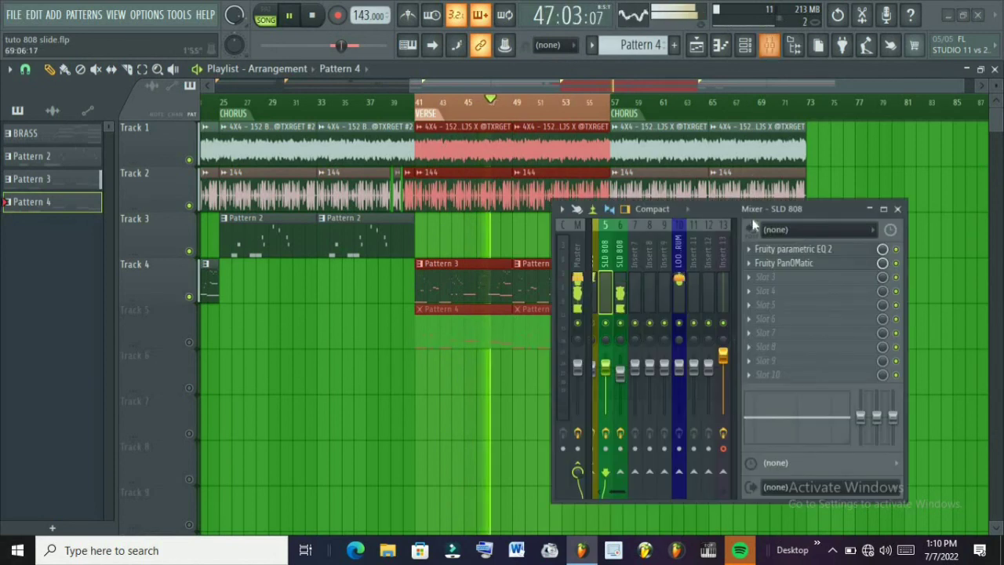
{"action": "left_click", "coordinate": [867, 266]}
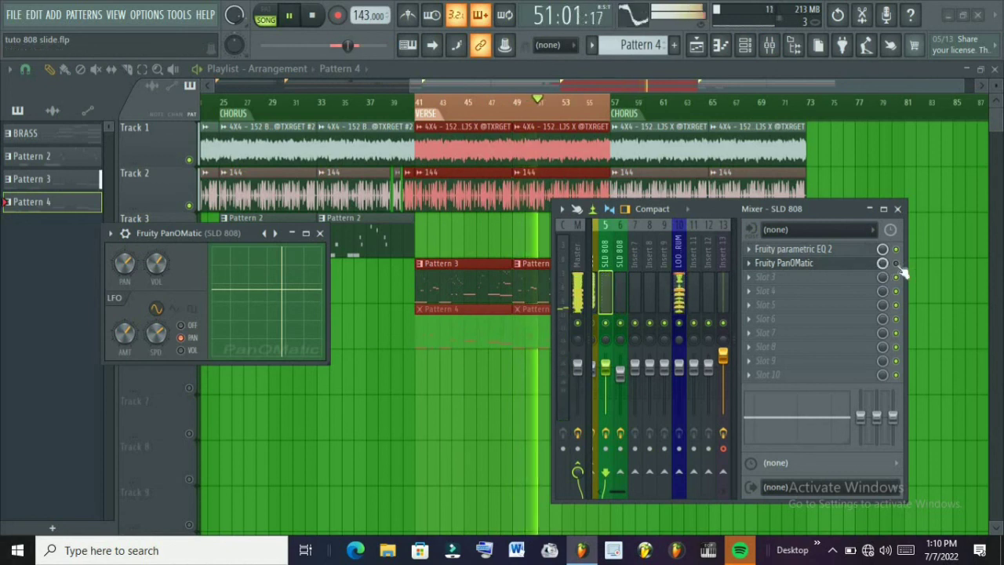
{"action": "scroll", "coordinate": [884, 267], "scroll_direction": "down", "scroll_amount": 8}
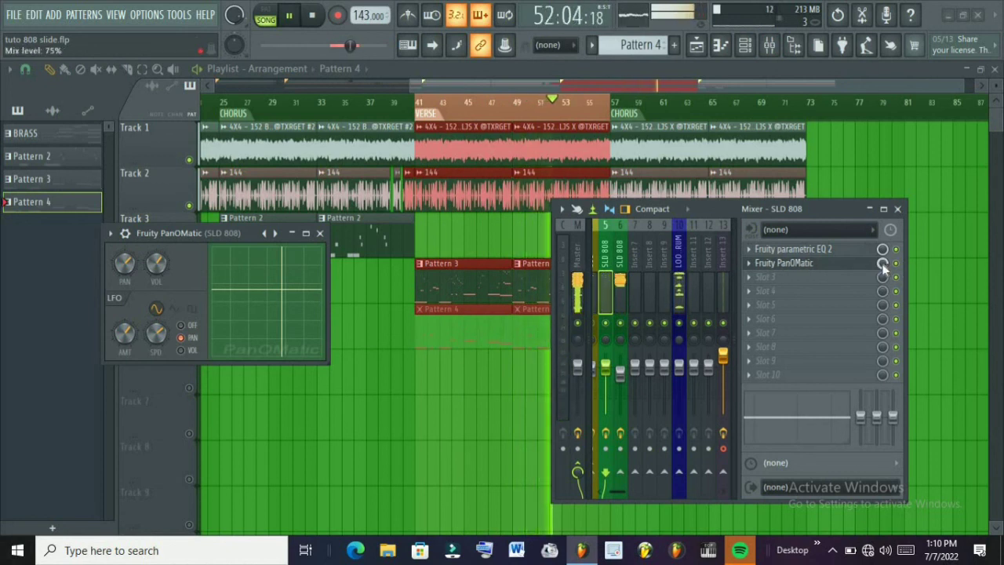
{"action": "left_click", "coordinate": [898, 209]}
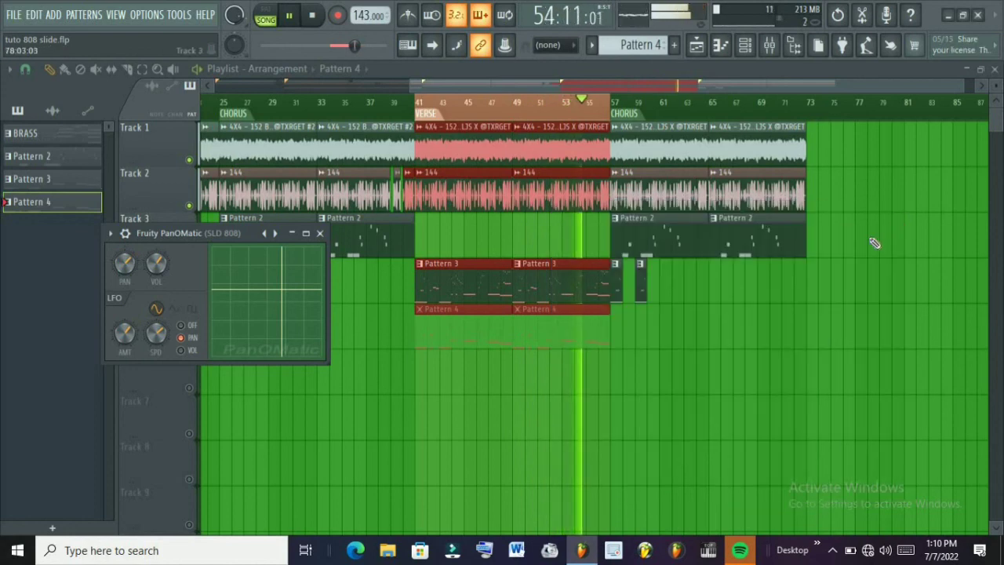